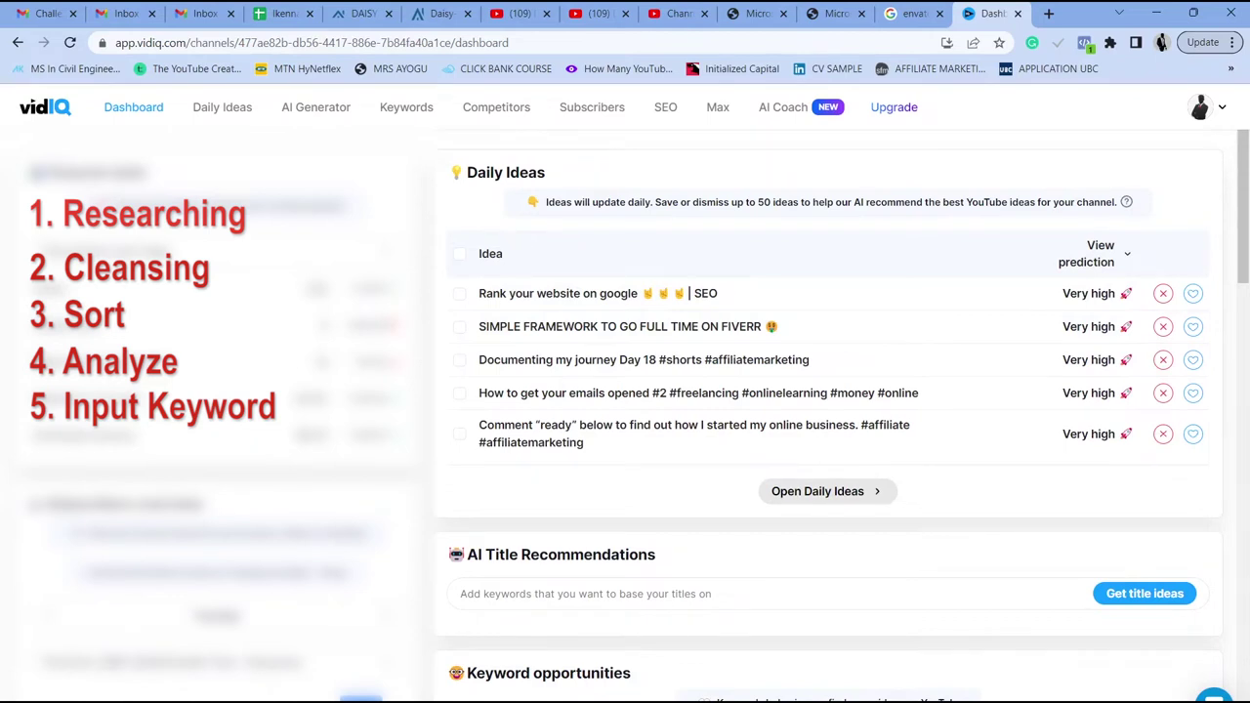
scroll(543, 486, "down", 2)
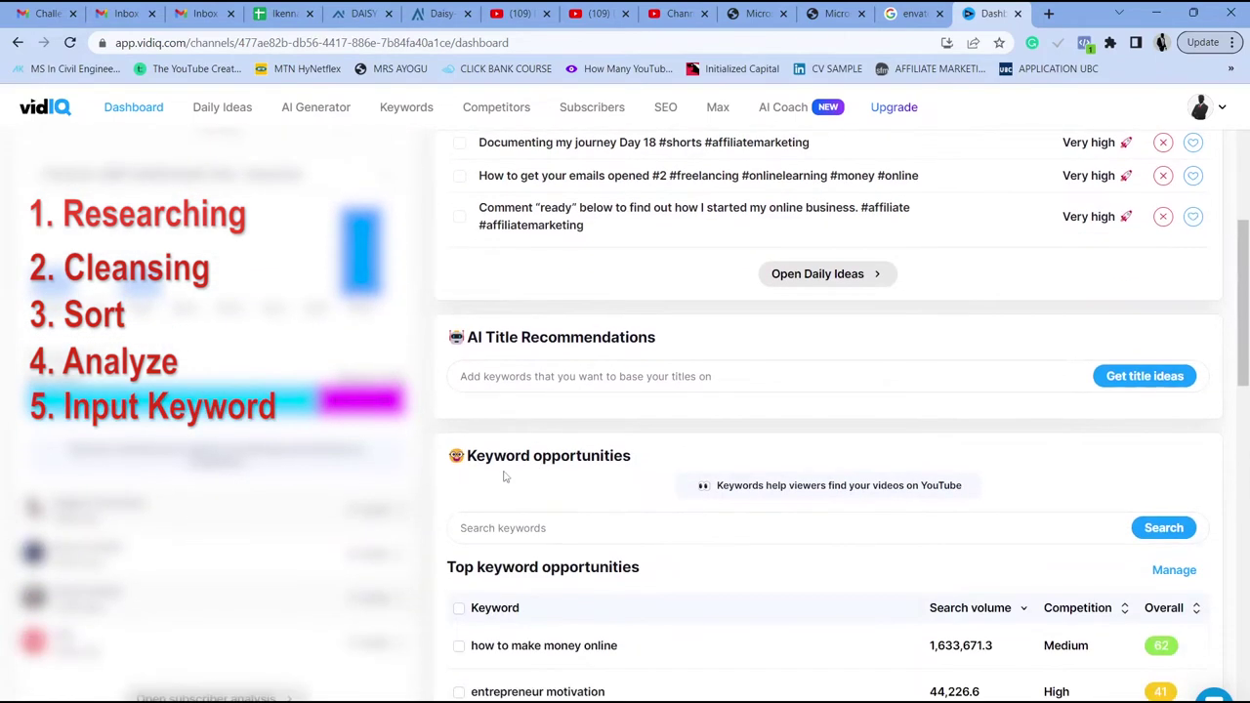
left_click_drag(467, 456, 590, 456)
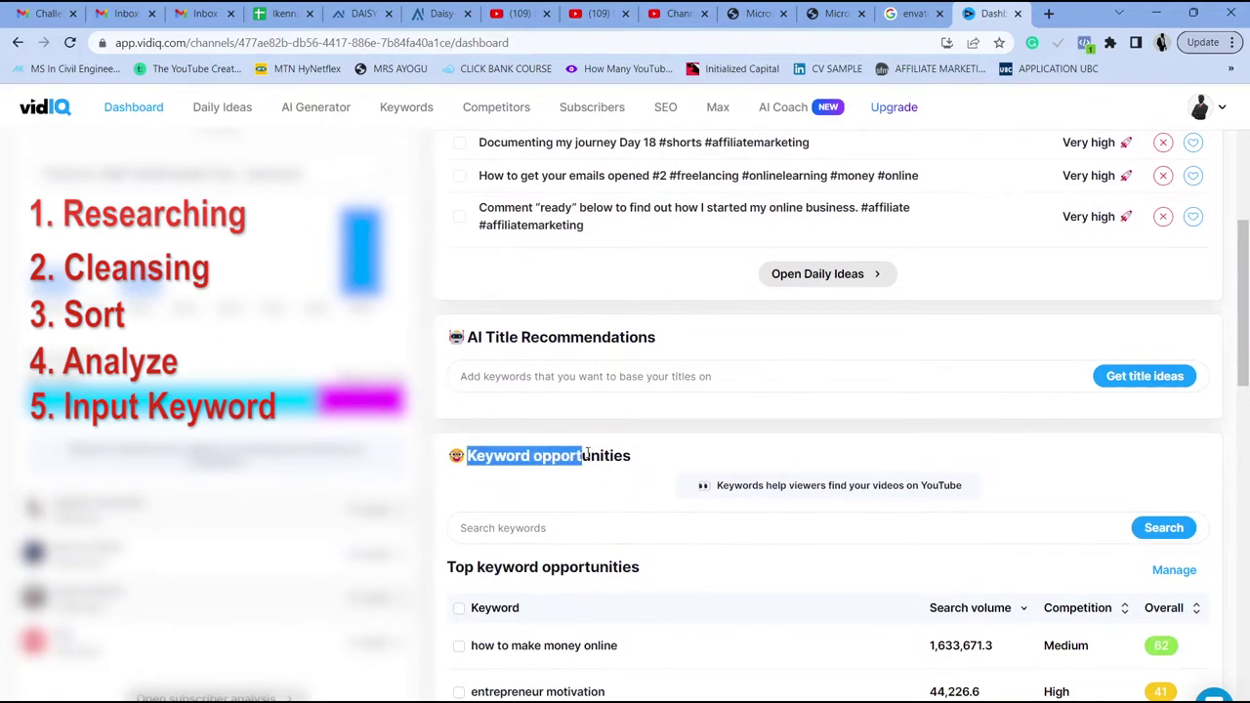
scroll(597, 449, "down", 2)
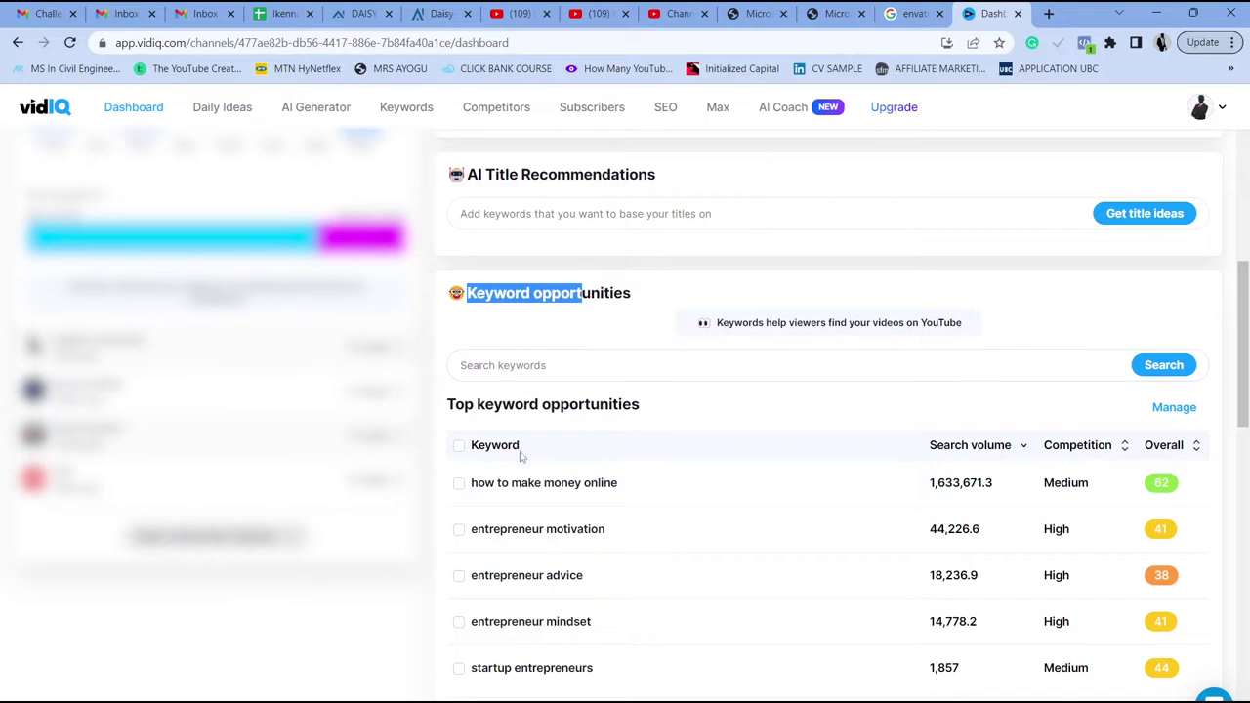
left_click_drag(485, 482, 598, 482)
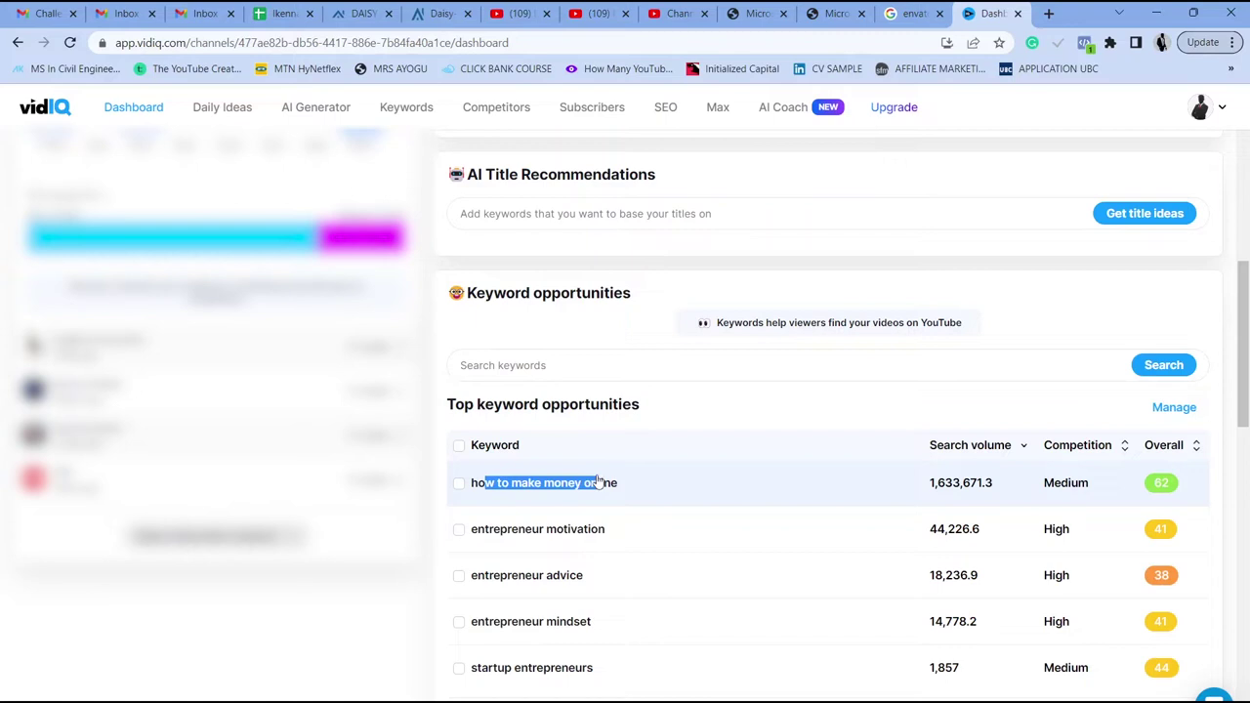
scroll(663, 546, "up", 1)
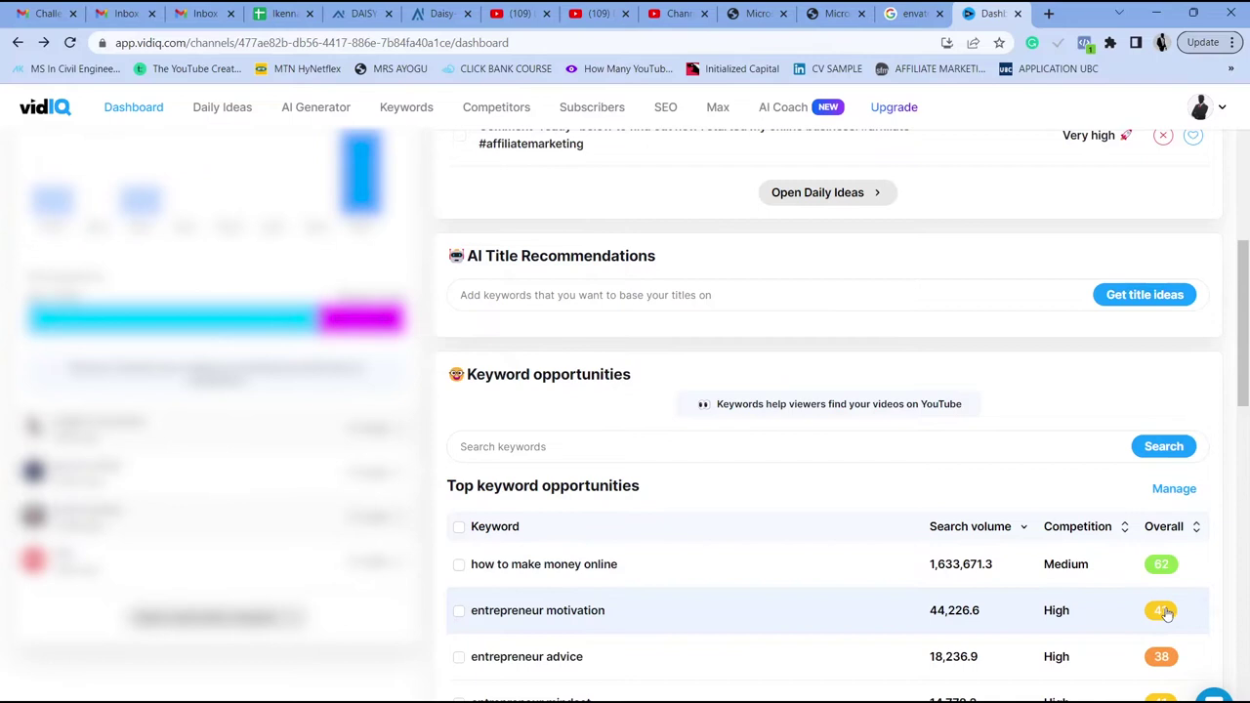
scroll(1159, 615, "up", 1)
scroll(1149, 625, "down", 2)
scroll(788, 494, "up", 3)
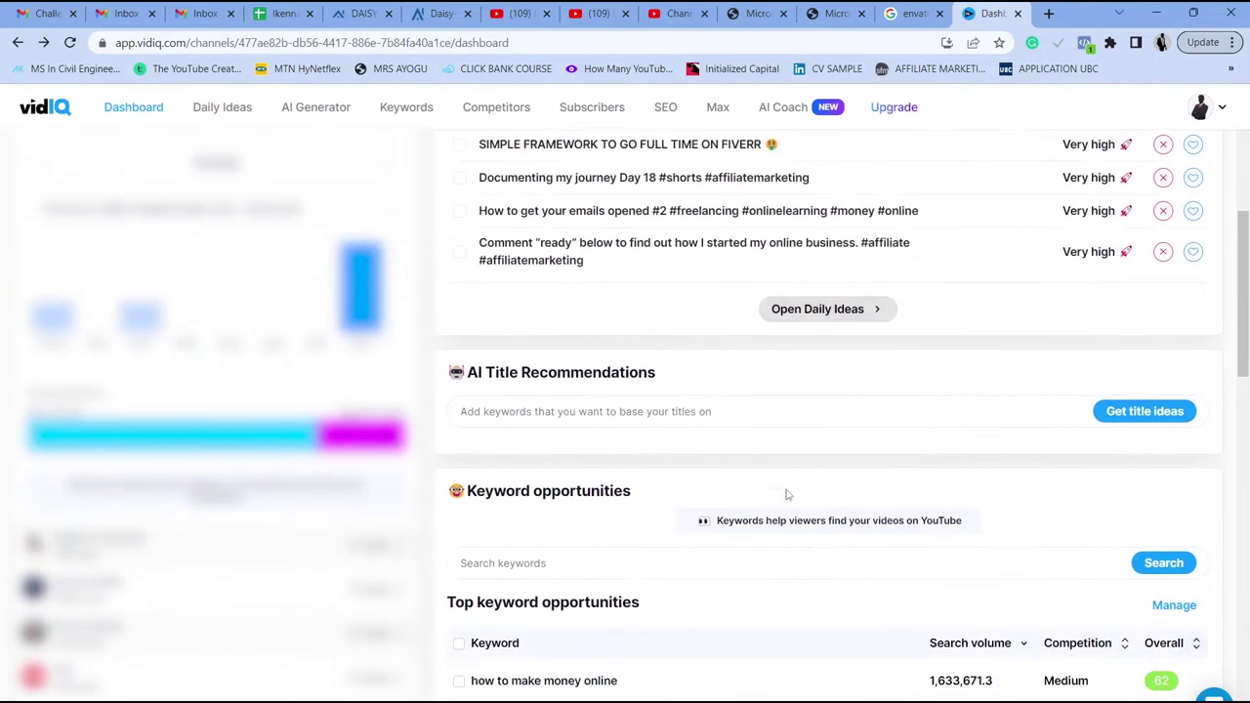
scroll(781, 494, "down", 2)
scroll(1141, 496, "down", 1)
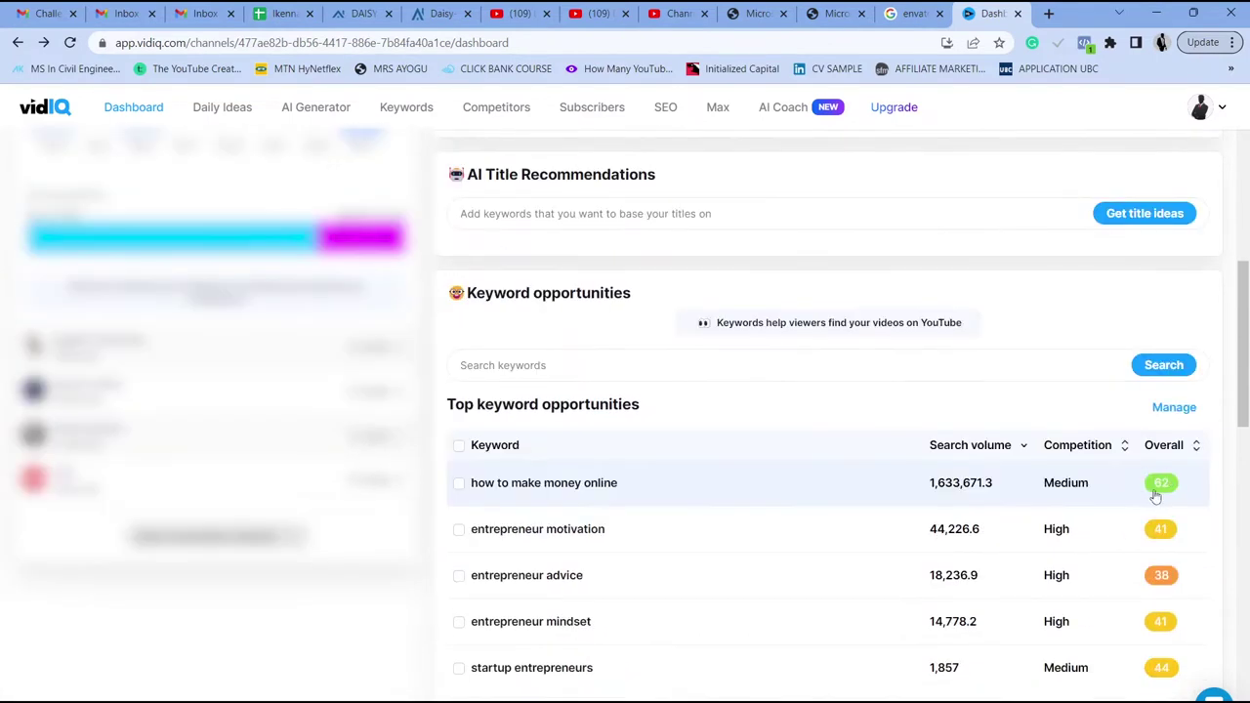
mouse_move(1063, 507)
scroll(546, 488, "up", 10)
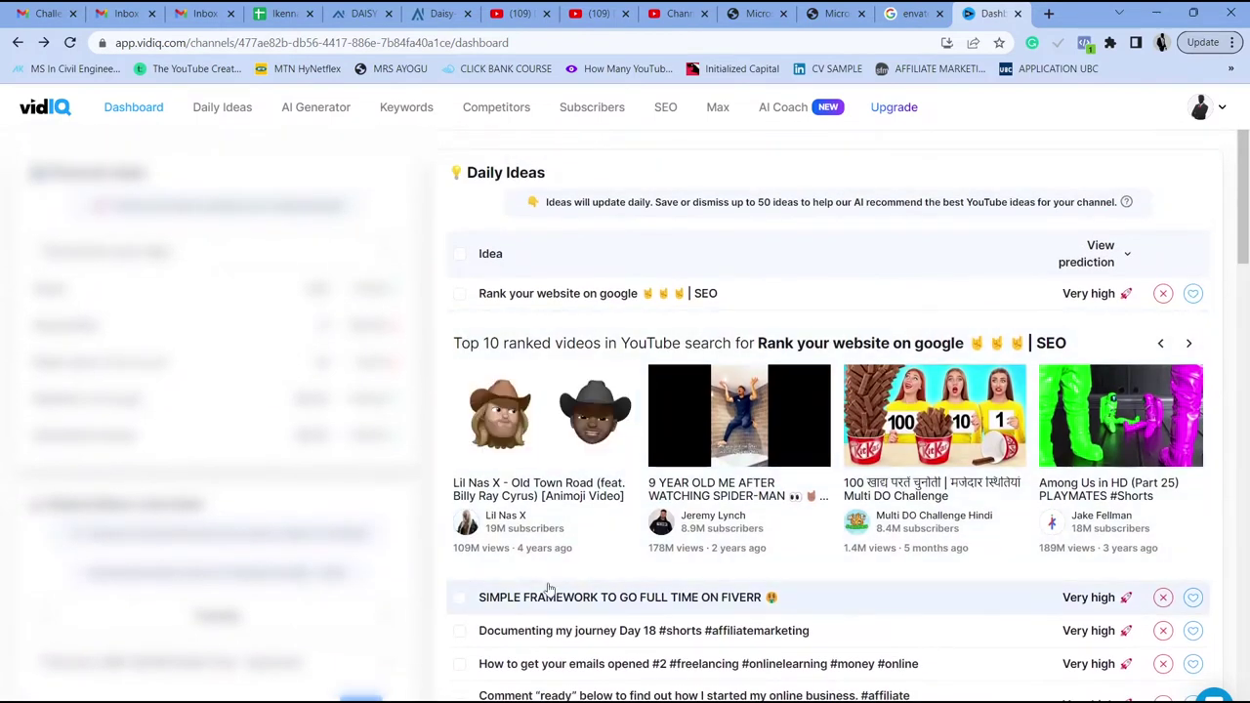
- Open vidIQ's Keywords research page and put the cursor in the Search keywords box
left_click(406, 109)
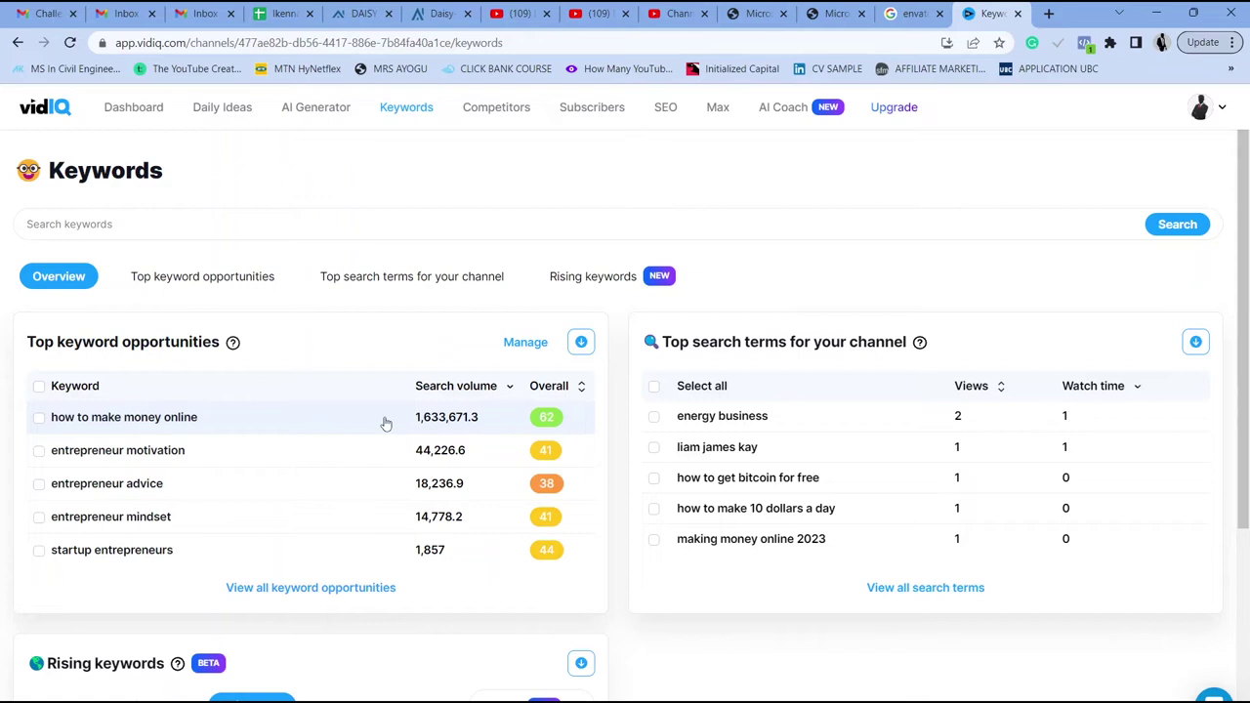
left_click(138, 230)
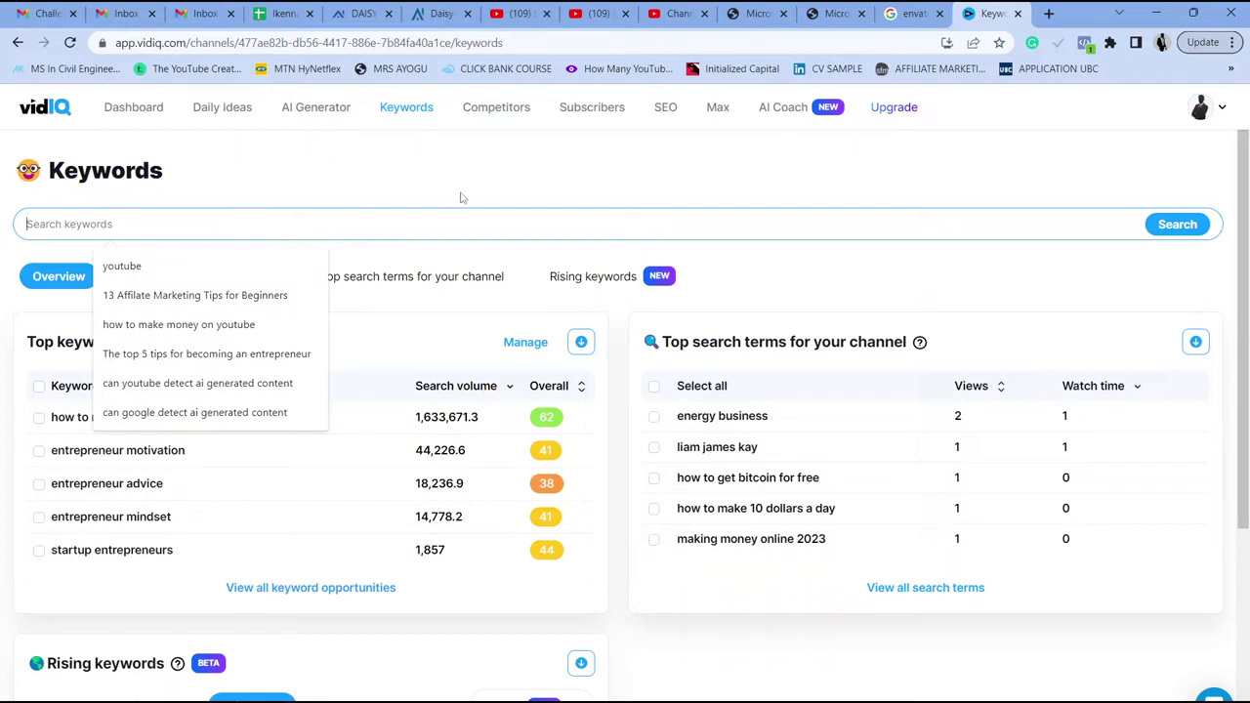
- Search 'weight loss' and highlight its search volume and 84.69 competition score
type("weight loss")
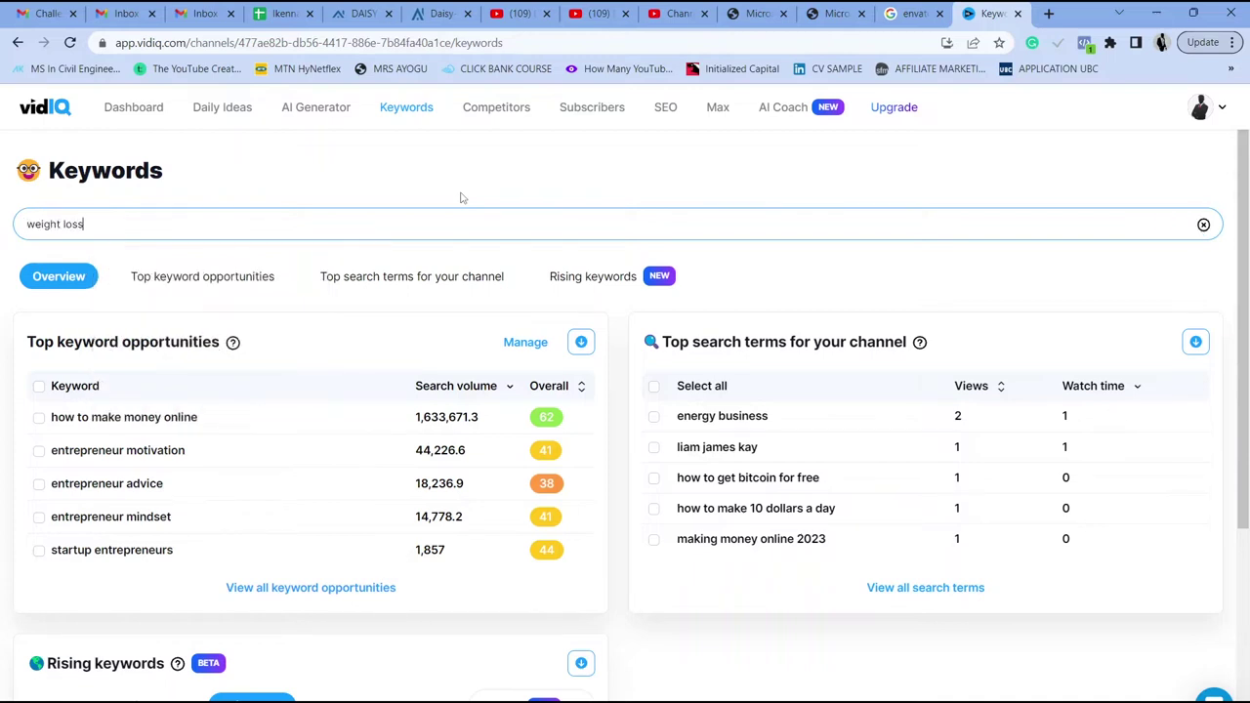
key("Return")
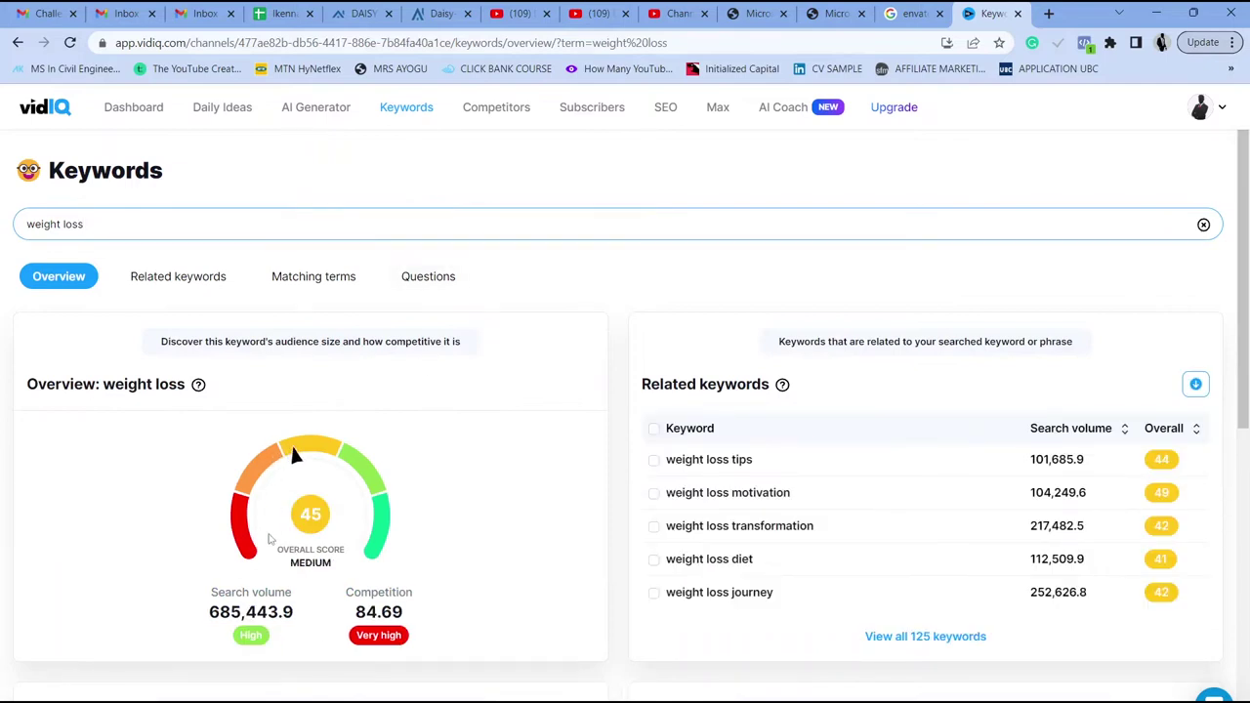
left_click_drag(217, 611, 273, 612)
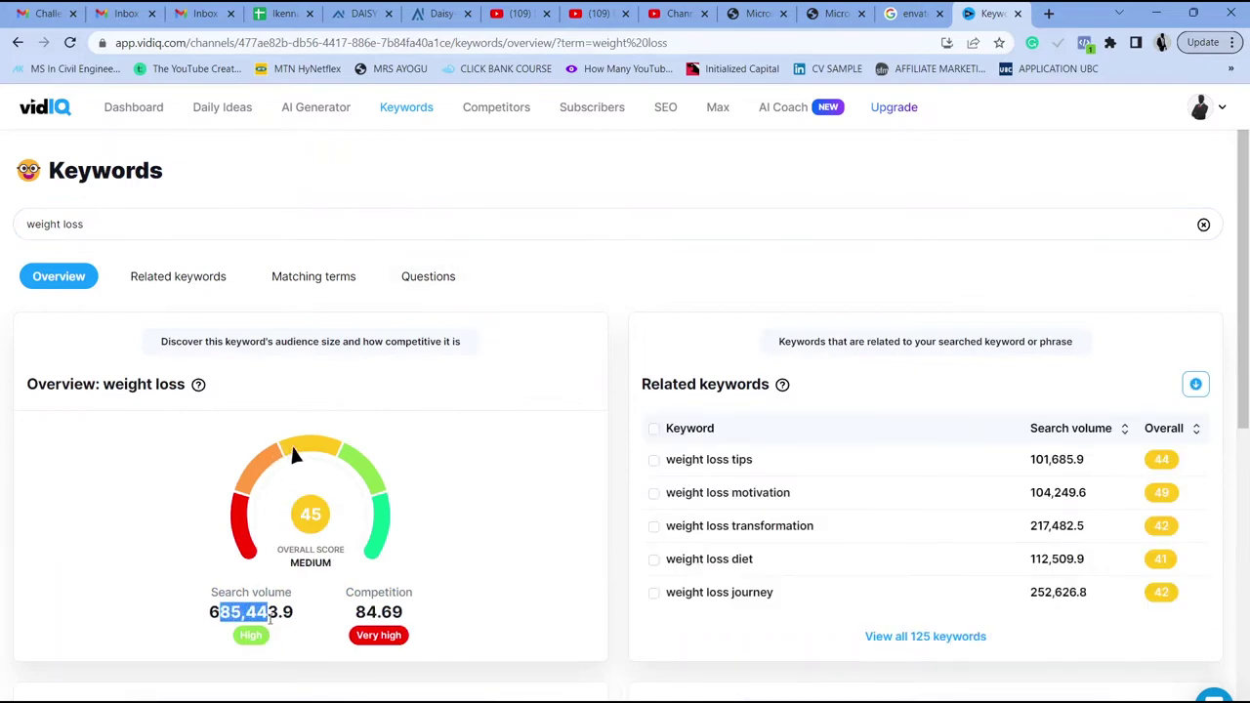
left_click(351, 625)
left_click_drag(354, 621, 417, 623)
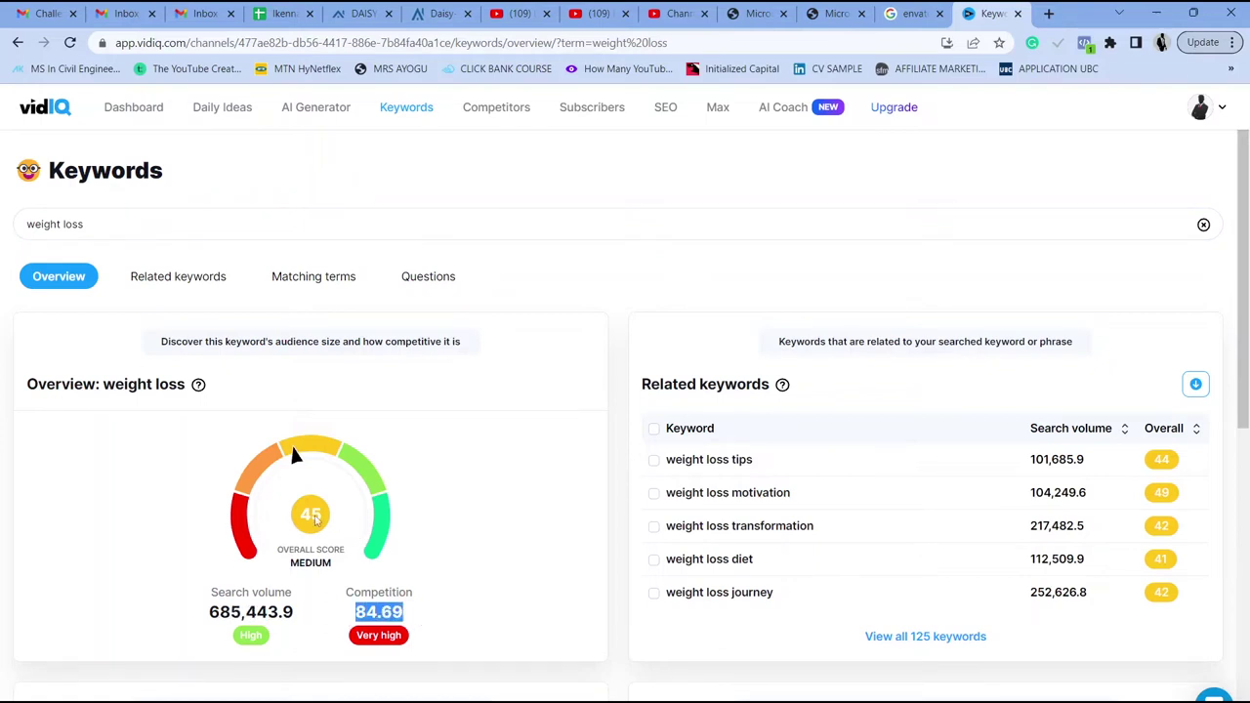
scroll(436, 485, "down", 5)
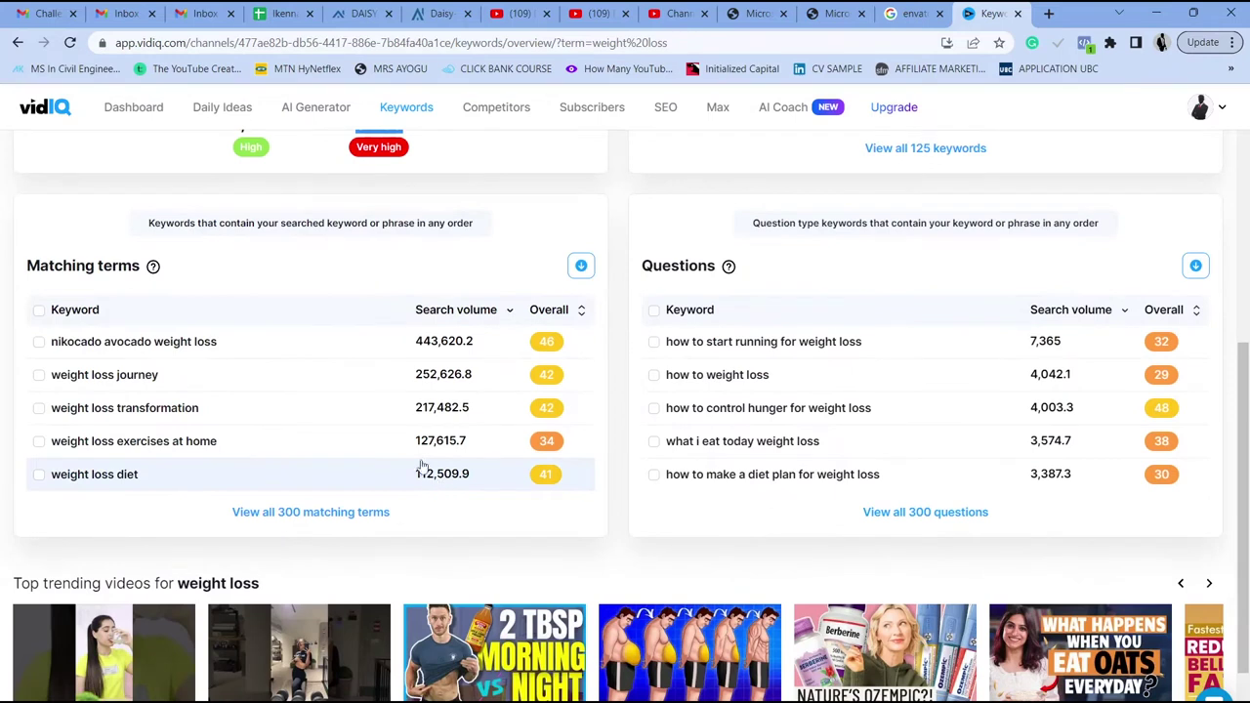
scroll(412, 440, "up", 1)
scroll(410, 440, "down", 2)
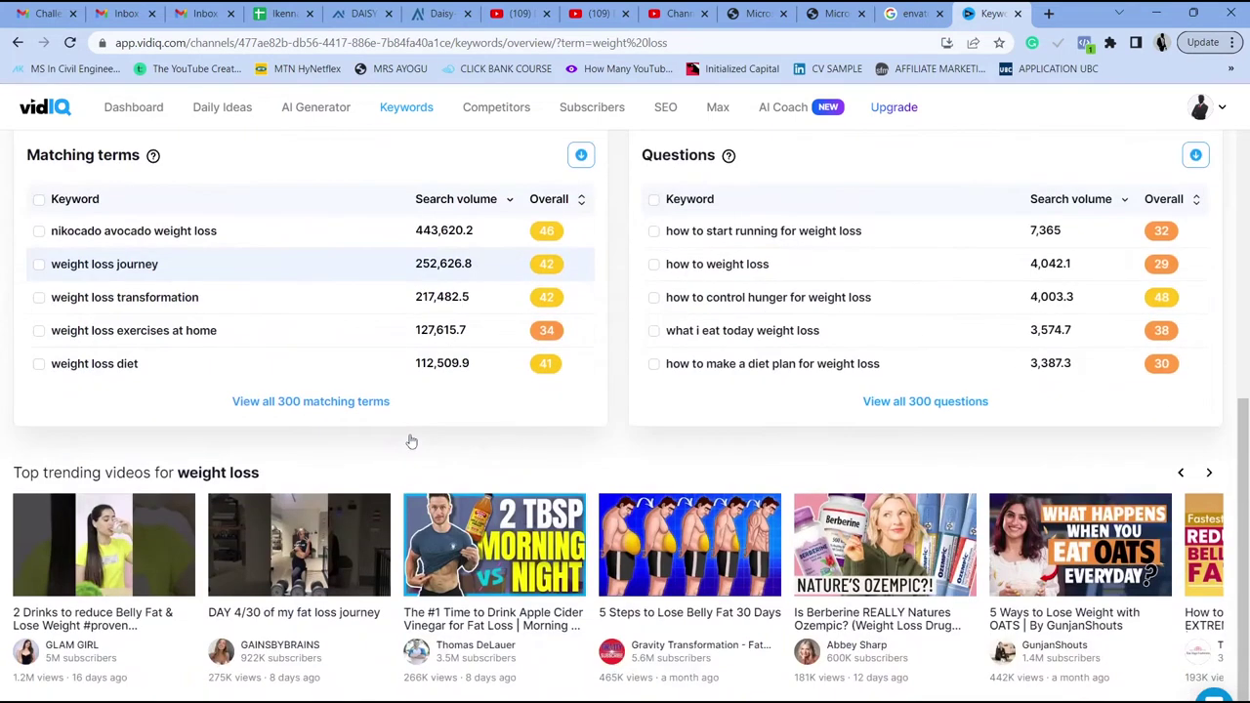
scroll(410, 441, "up", 2)
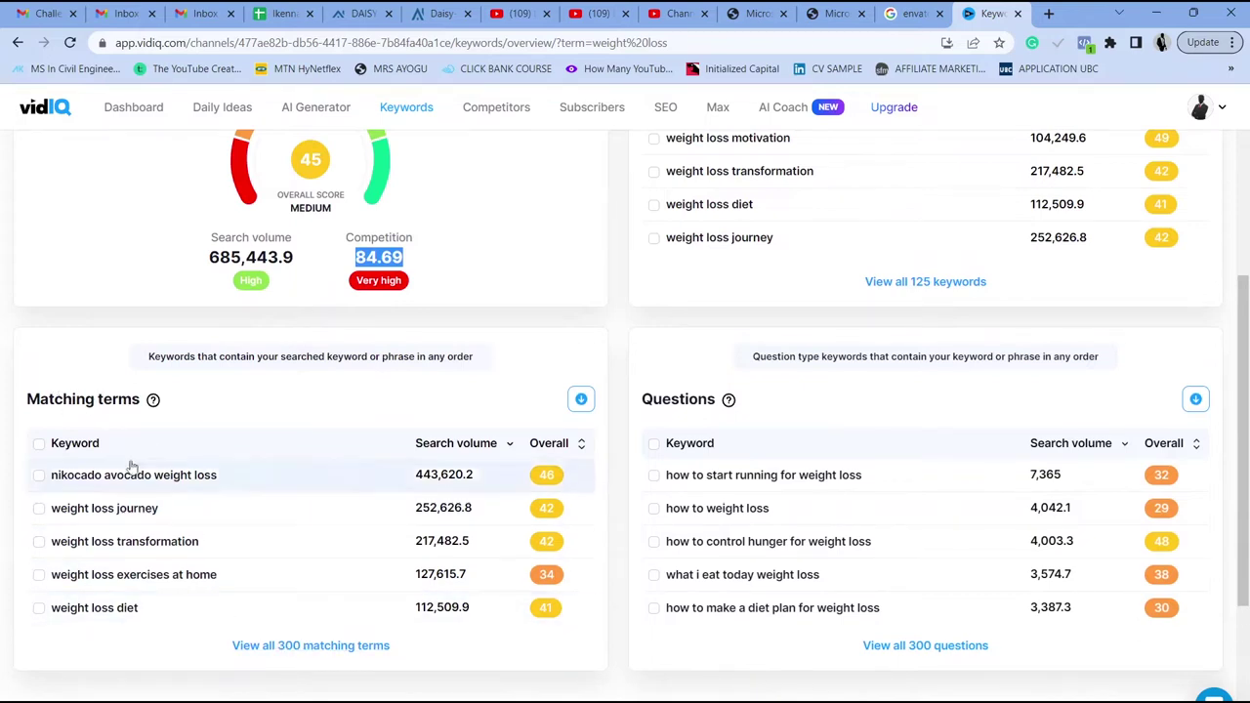
- Show all 300 'weight loss' matching terms and scroll through the list
left_click(286, 653)
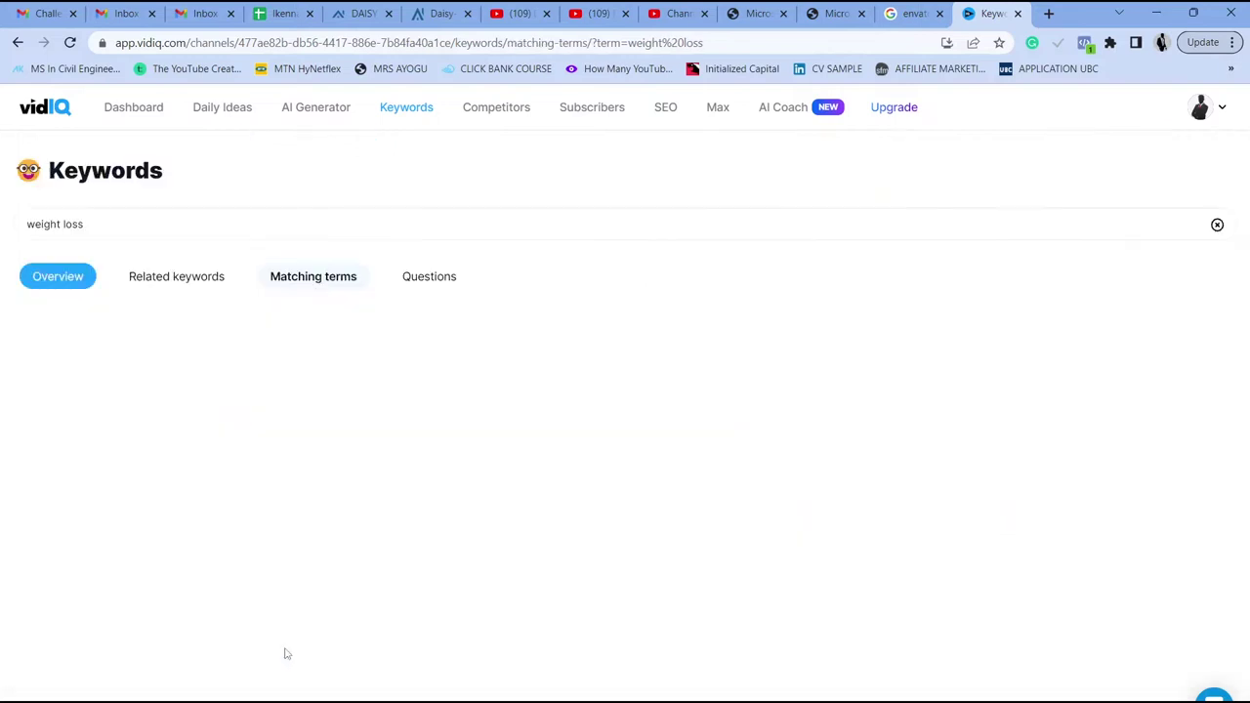
scroll(1035, 361, "down", 5)
scroll(1040, 363, "down", 3)
scroll(1042, 380, "down", 1)
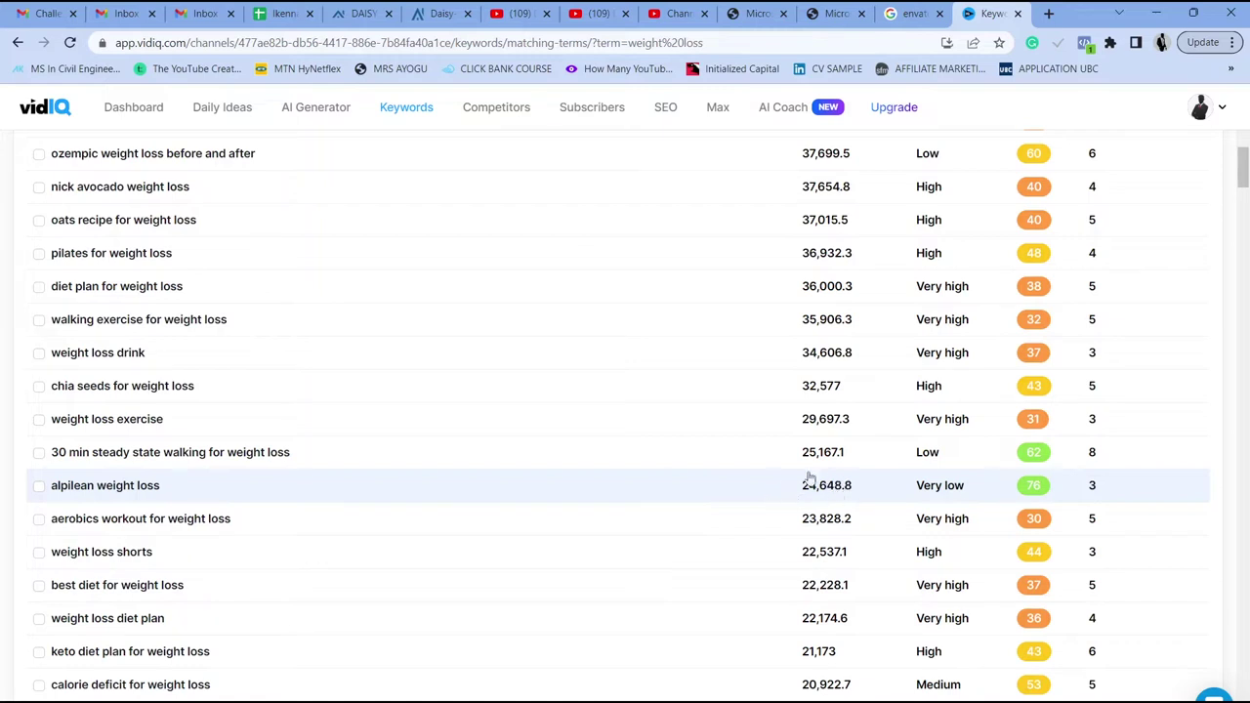
scroll(820, 503, "up", 4)
scroll(469, 423, "up", 2)
scroll(100, 324, "up", 1)
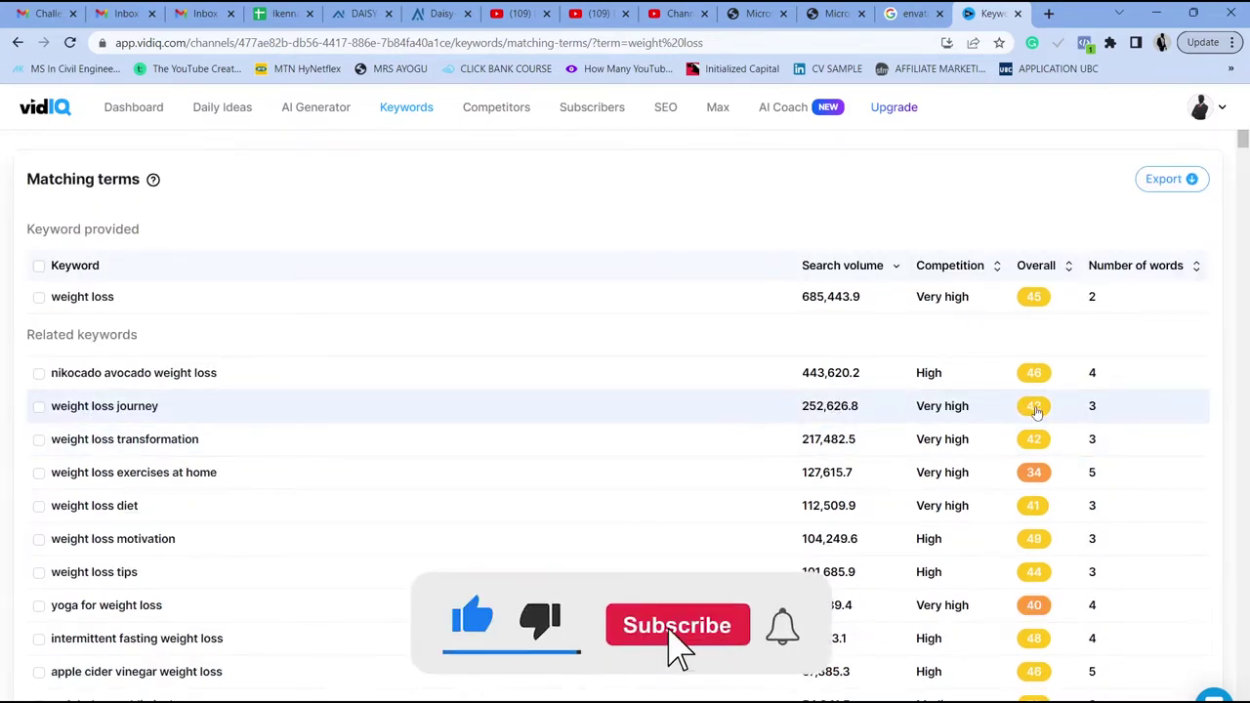
- Browse further down and open the 'healthy eating and weight loss' term ending in the creator's name
mouse_move(953, 423)
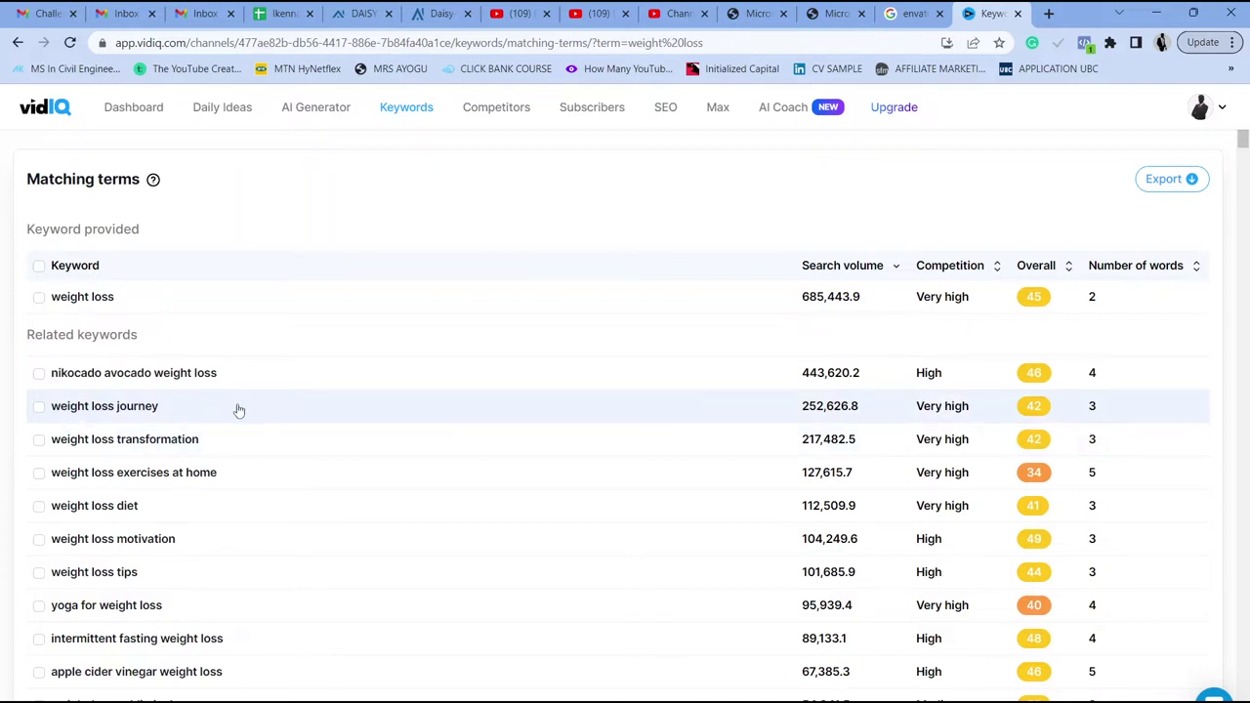
scroll(243, 410, "down", 1)
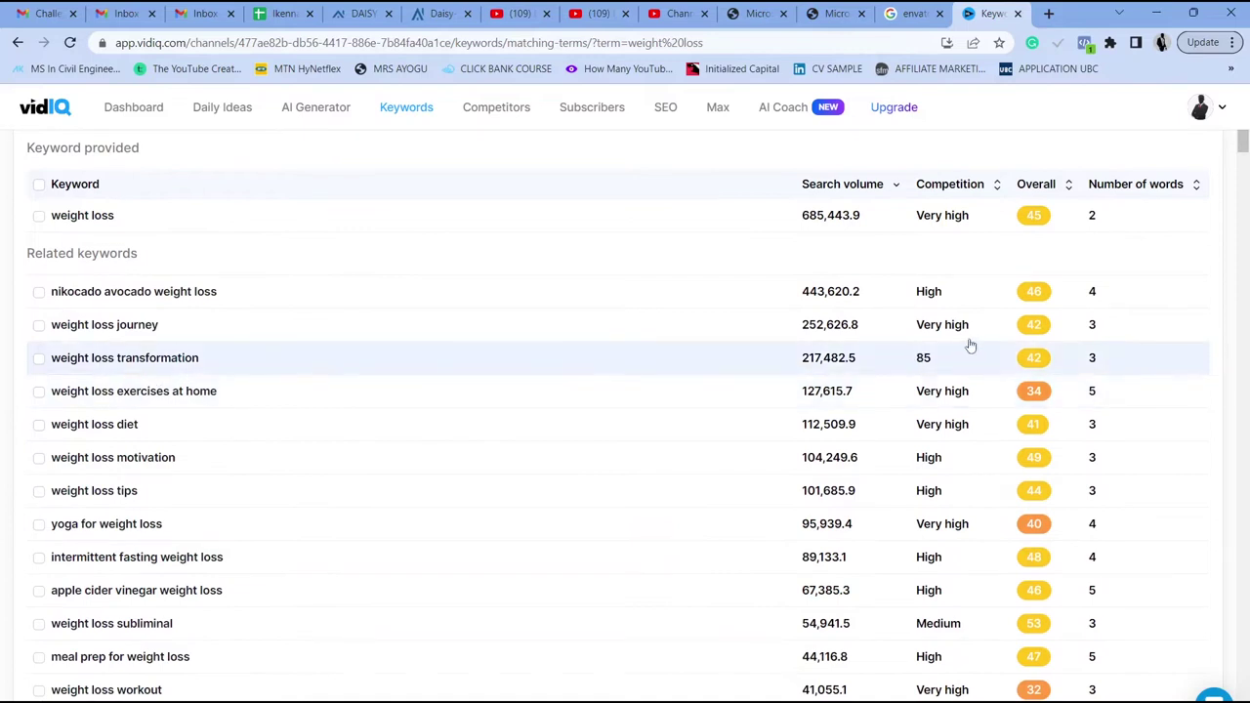
scroll(1029, 323, "down", 3)
scroll(1025, 330, "down", 5)
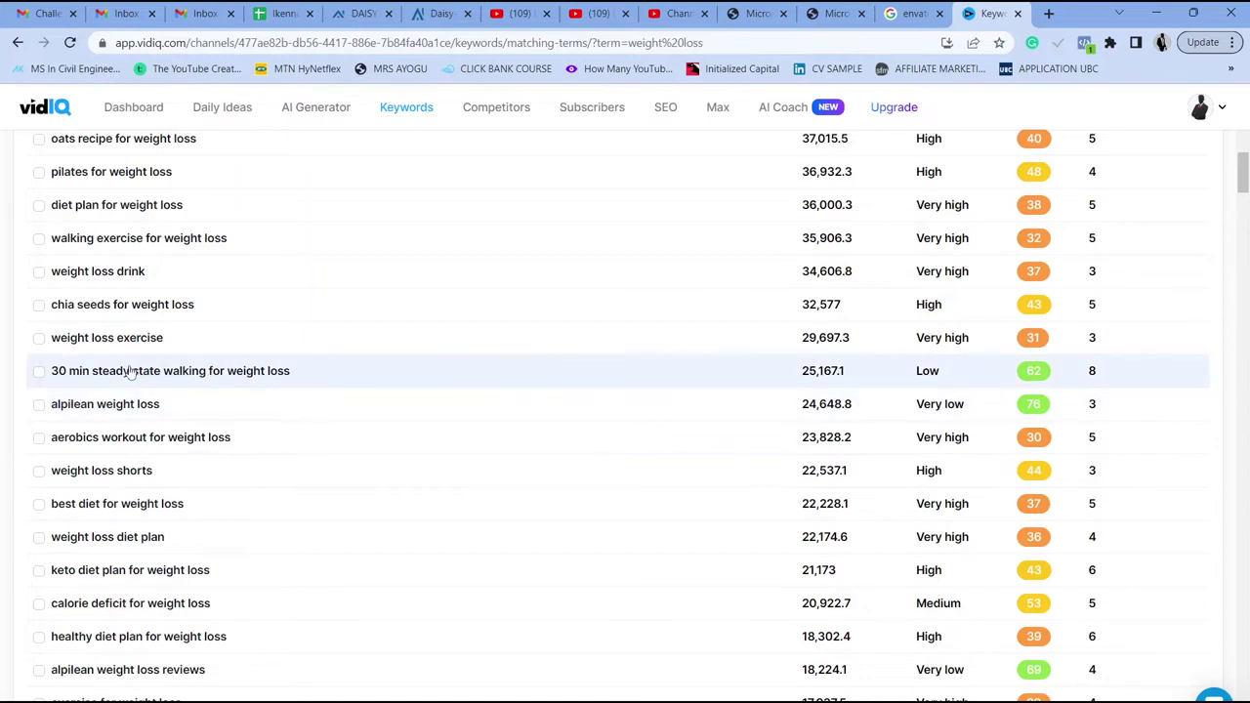
scroll(452, 438, "down", 2)
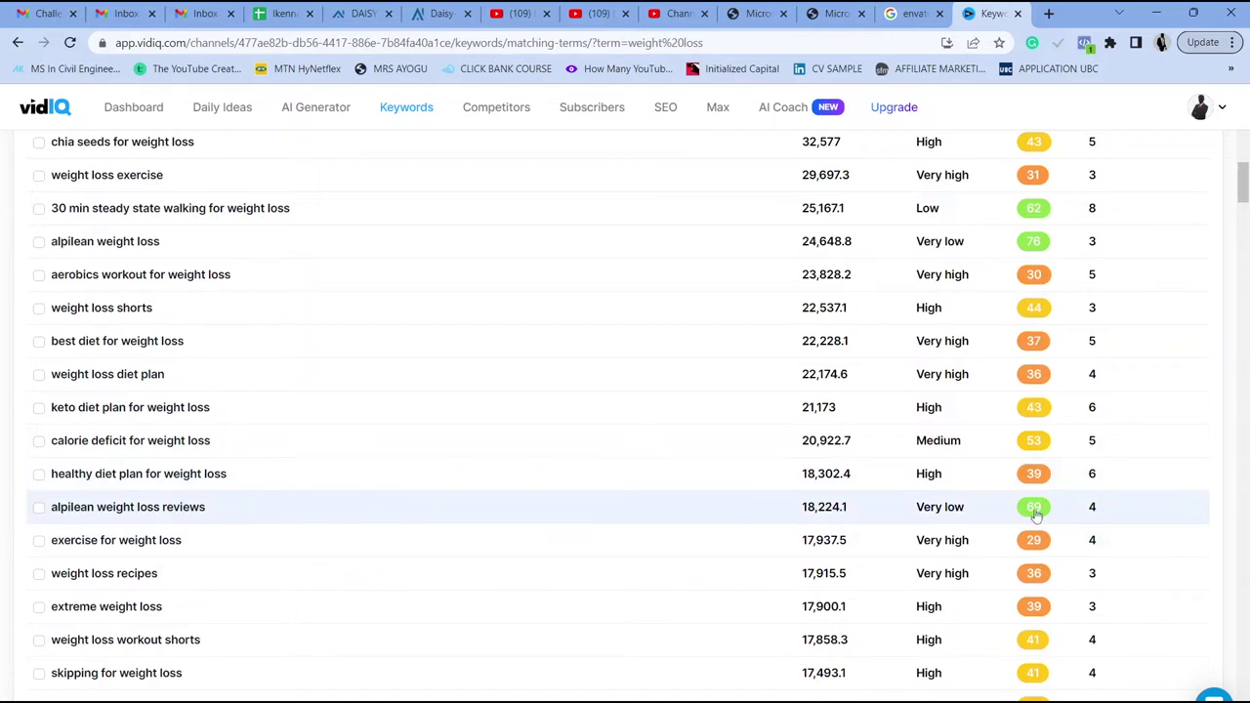
scroll(1007, 489, "down", 3)
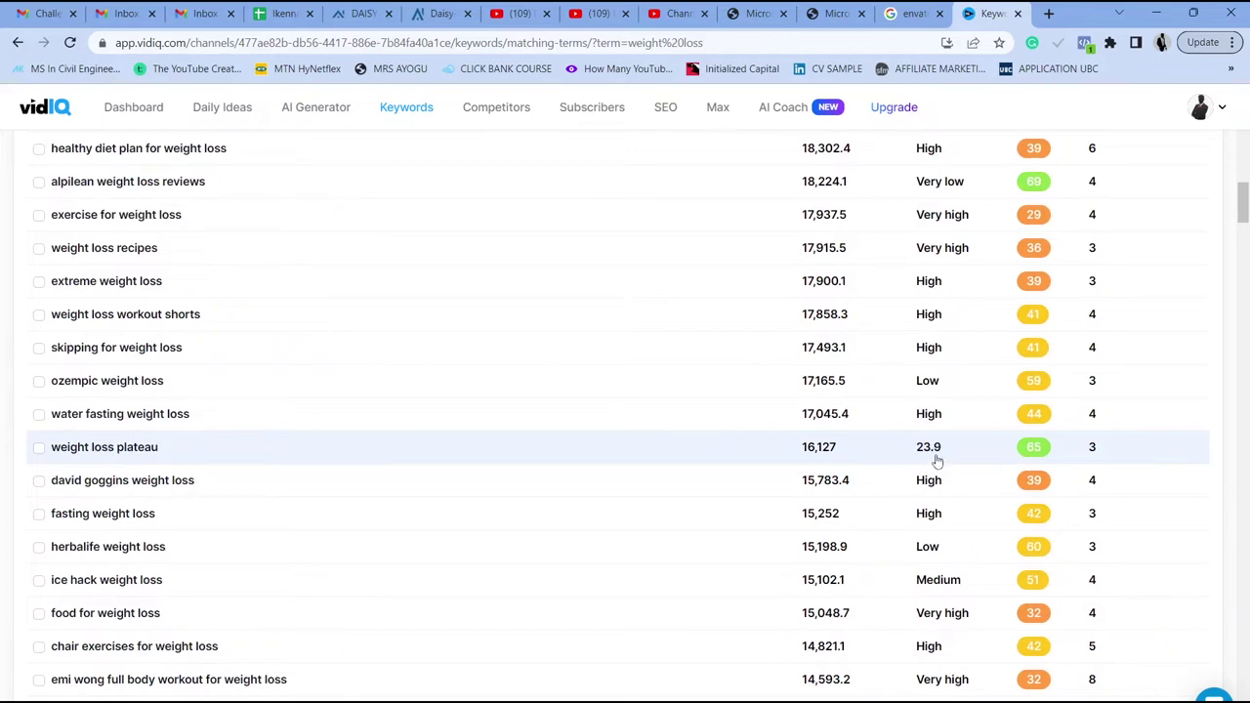
scroll(966, 457, "down", 2)
scroll(970, 387, "up", 1)
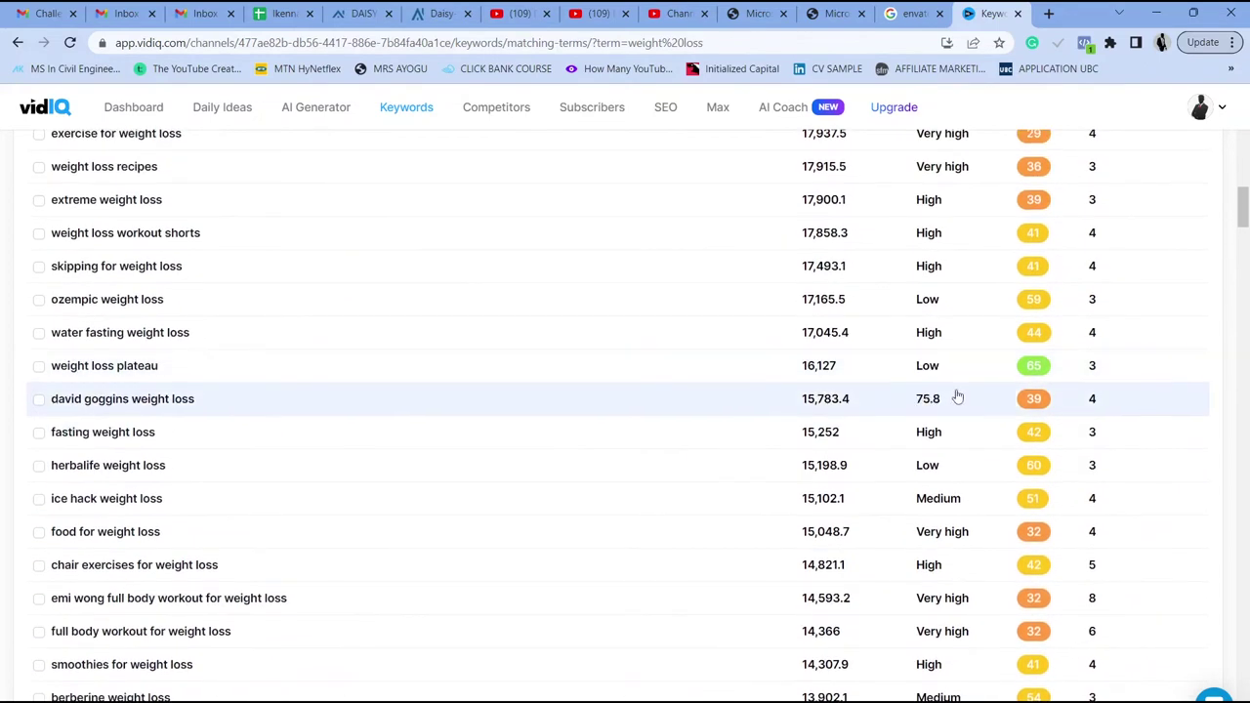
scroll(647, 460, "up", 1)
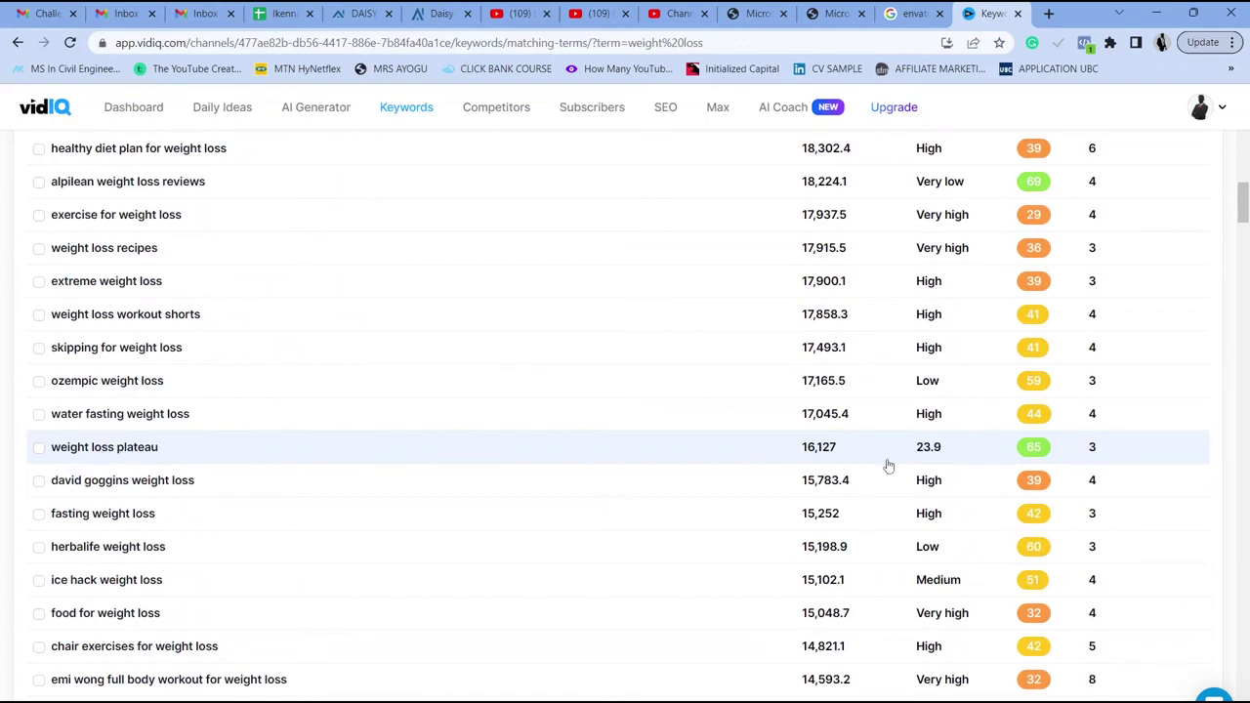
scroll(1007, 455, "down", 6)
scroll(1010, 429, "down", 2)
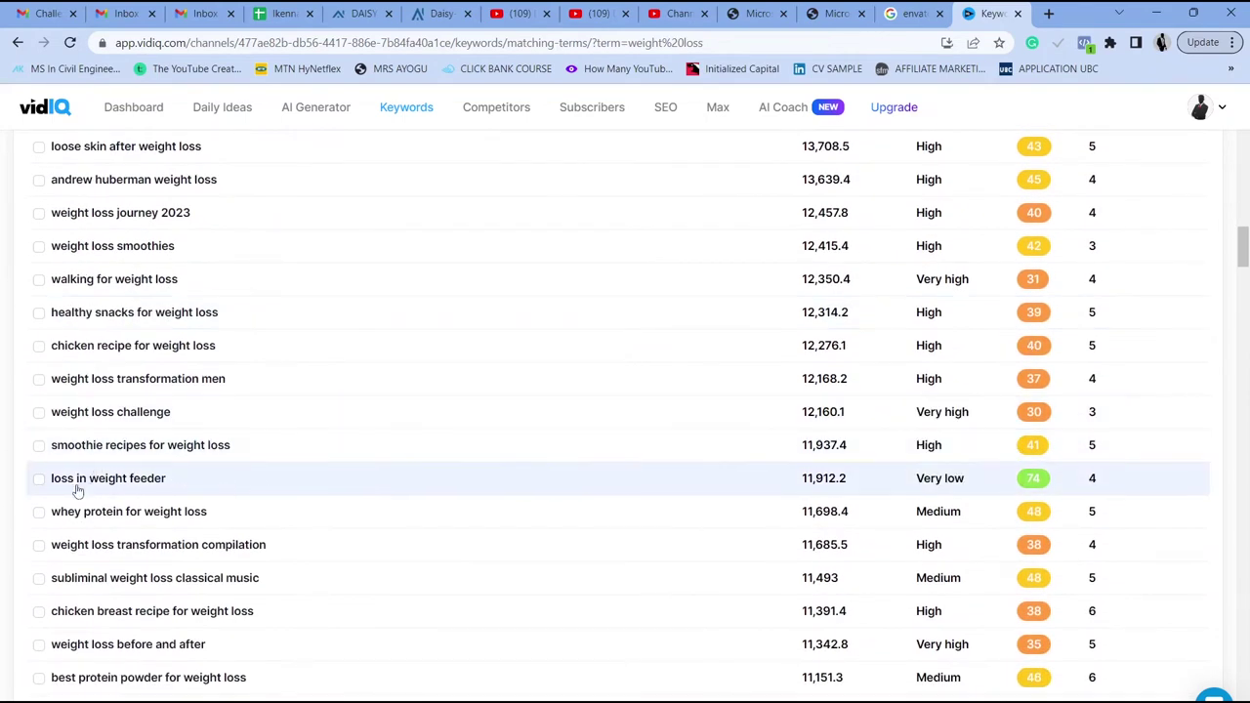
scroll(974, 481, "down", 15)
scroll(975, 480, "down", 1)
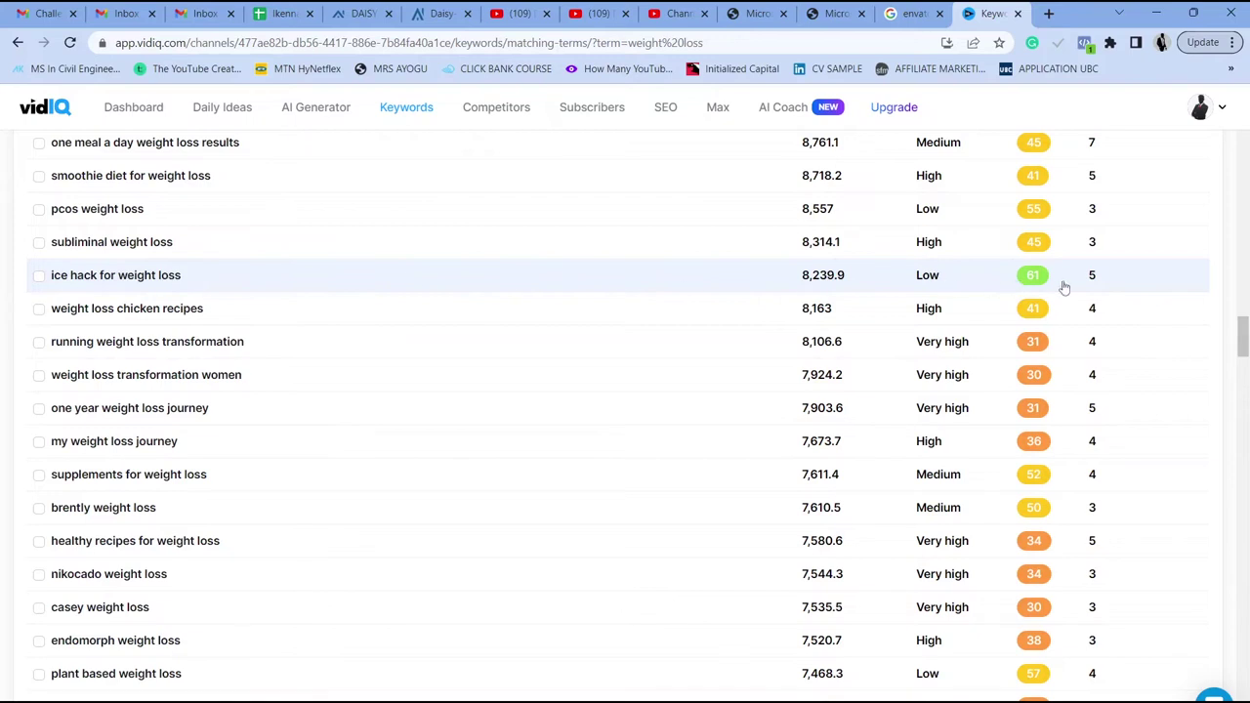
scroll(1057, 293, "down", 7)
scroll(1052, 309, "down", 15)
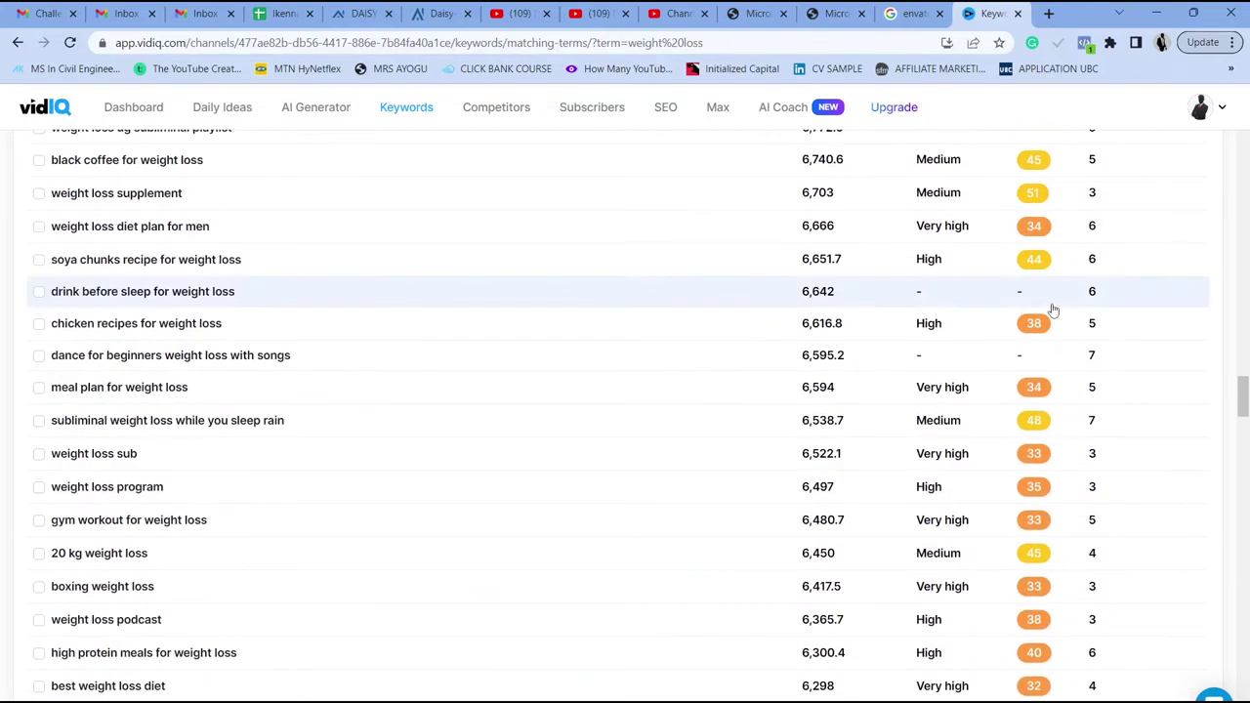
left_click_drag(49, 305, 218, 317)
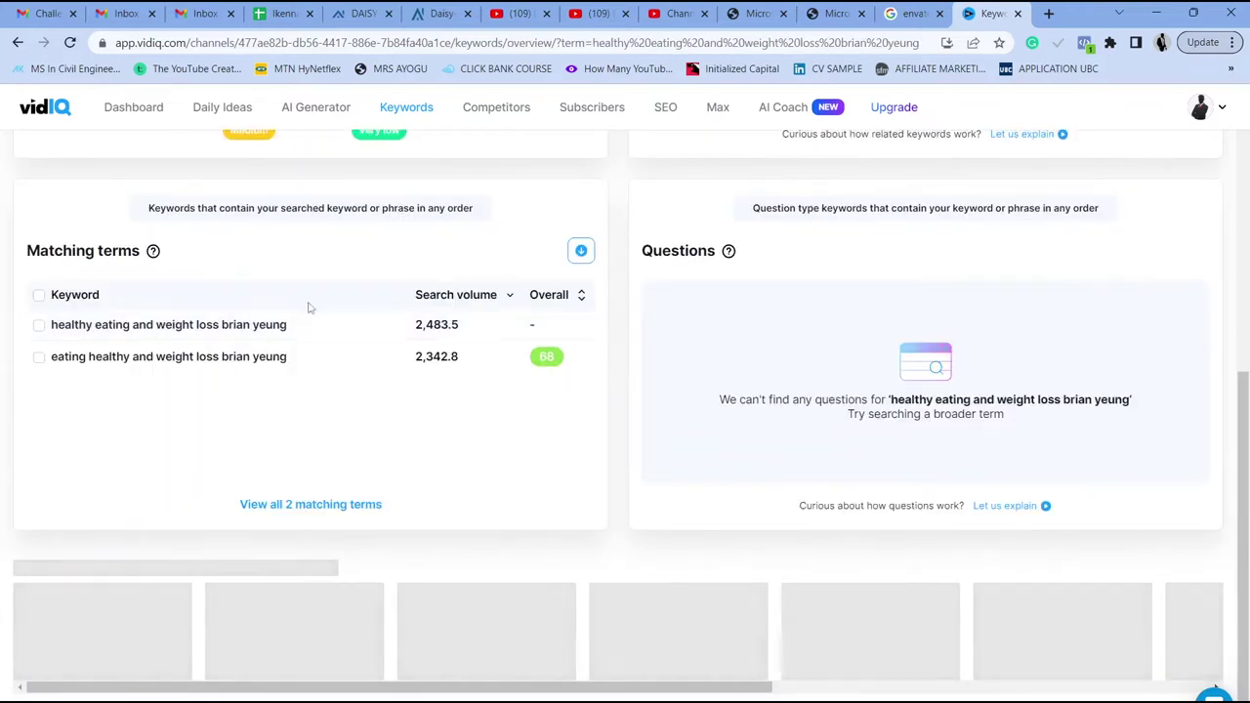
- Search 'healthy eating and weight loss' and highlight its 1,863.1 volume and 78.44 competition
scroll(293, 284, "up", 5)
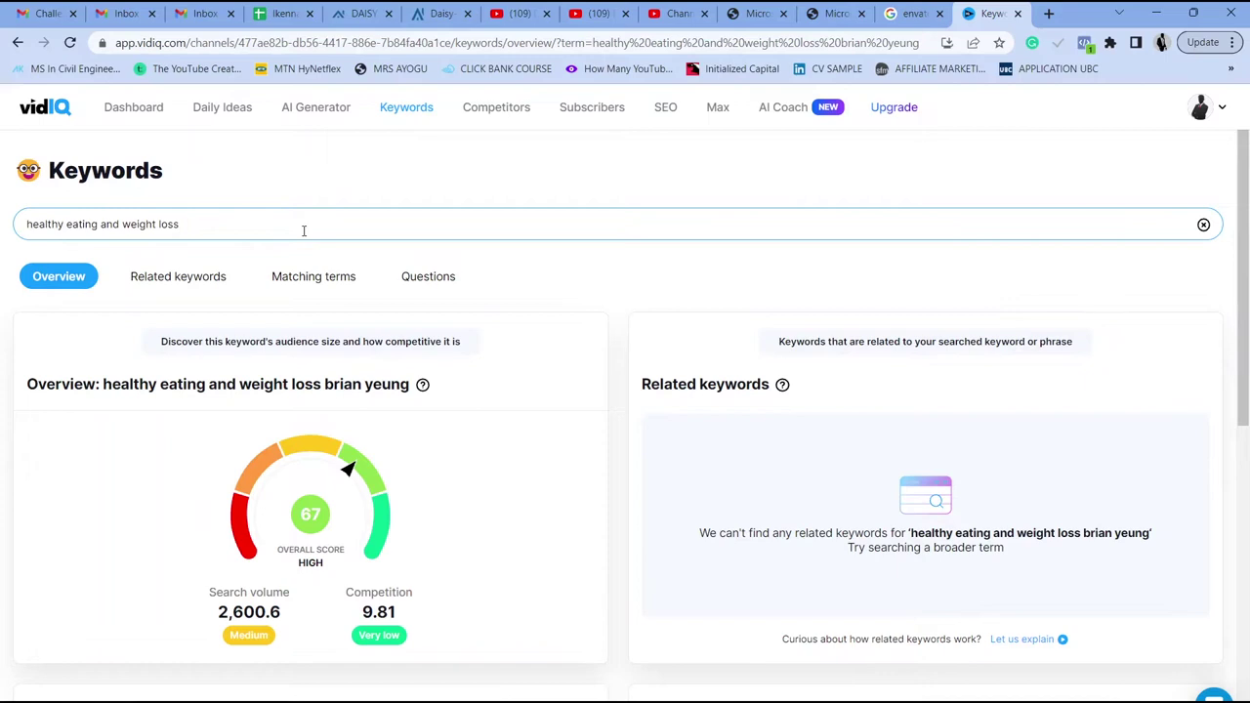
key("Return")
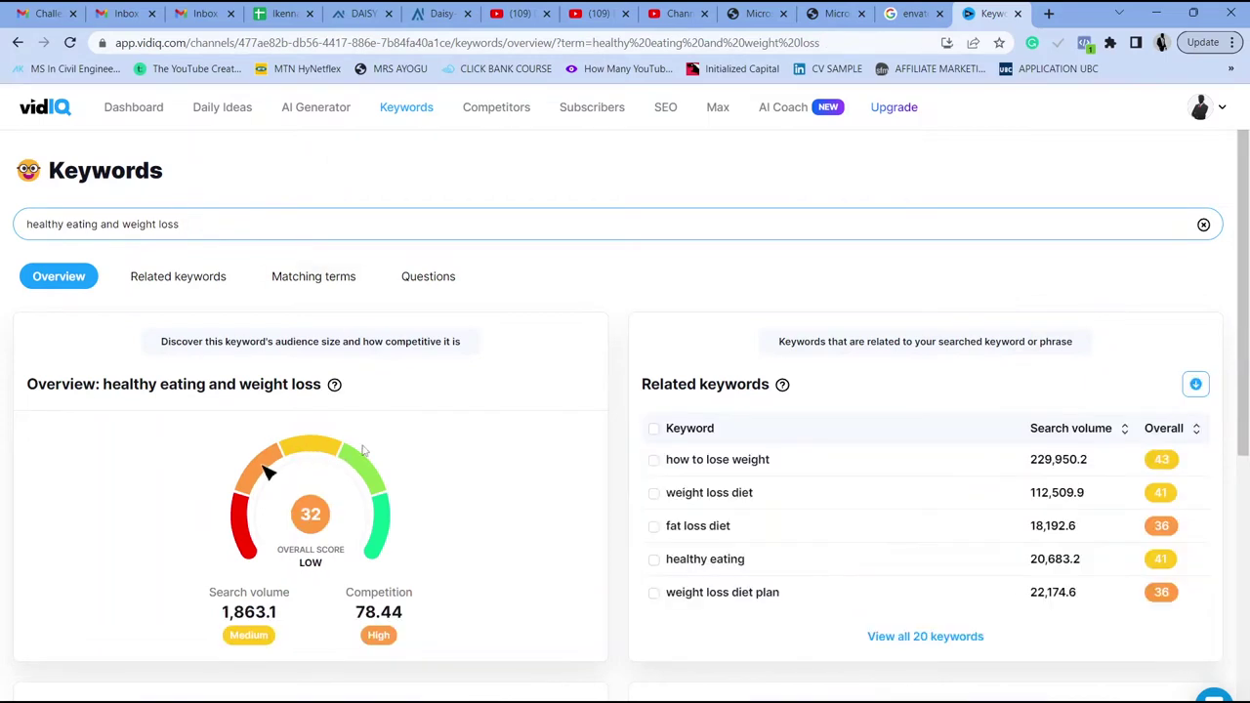
left_click_drag(226, 612, 275, 613)
left_click_drag(351, 615, 511, 561)
- Show all 11 matching terms, open the creator-name variant, then open a new browser tab
scroll(580, 419, "down", 5)
scroll(588, 382, "up", 5)
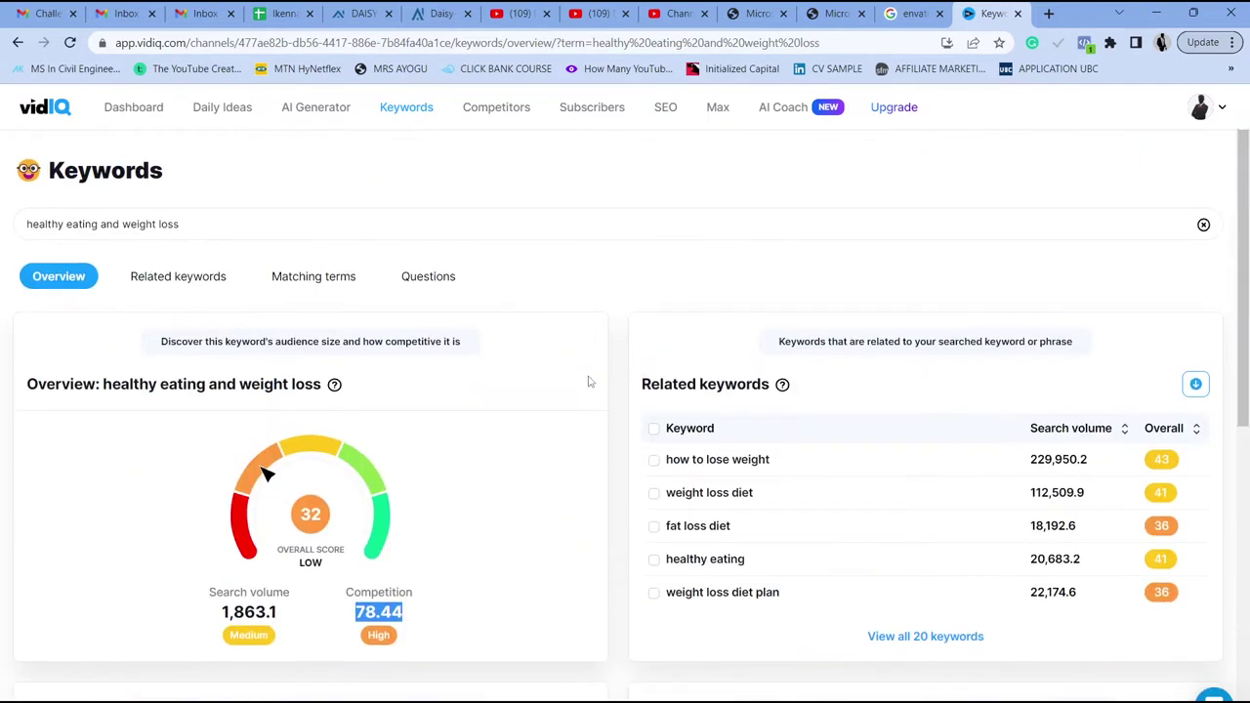
scroll(480, 416, "down", 5)
scroll(480, 416, "down", 1)
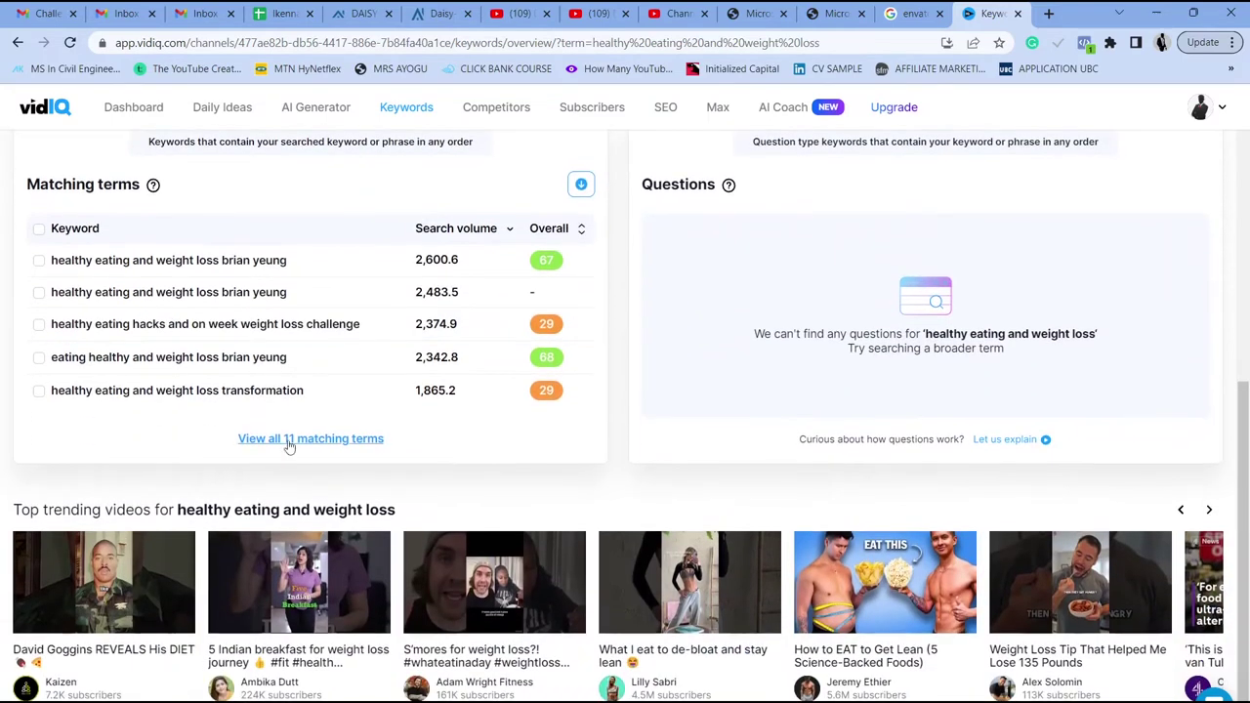
left_click(290, 439)
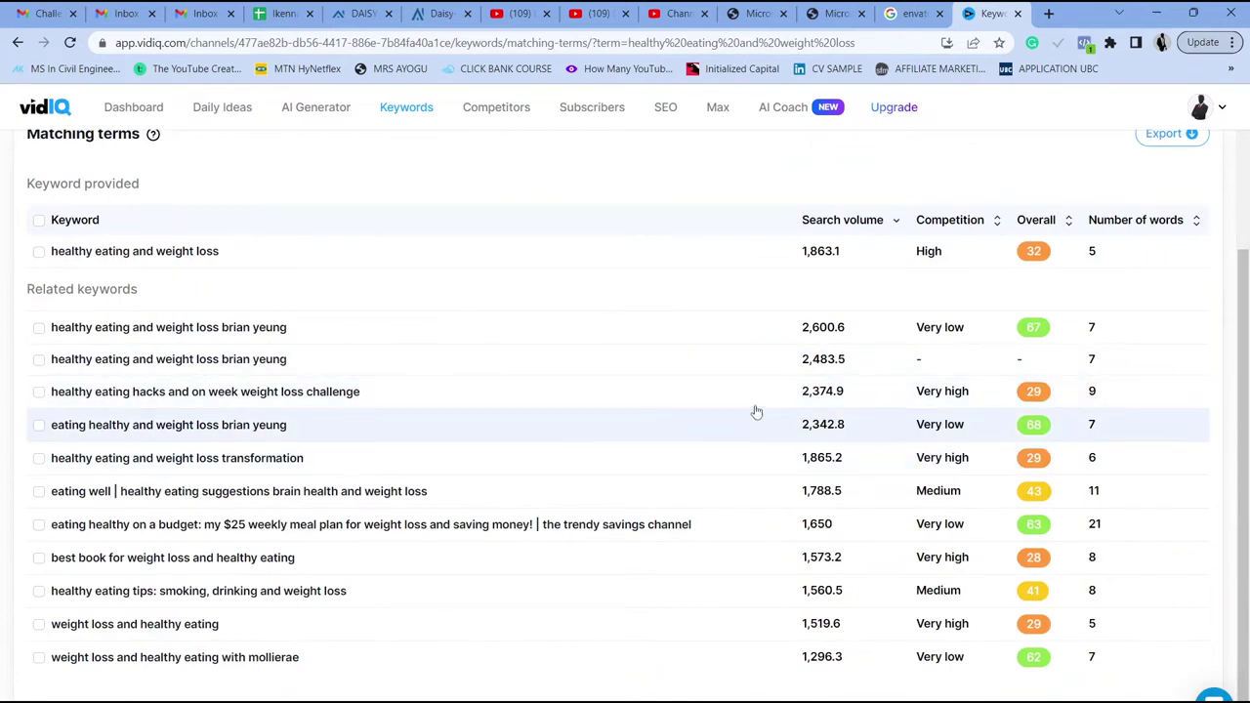
left_click_drag(230, 337, 298, 333)
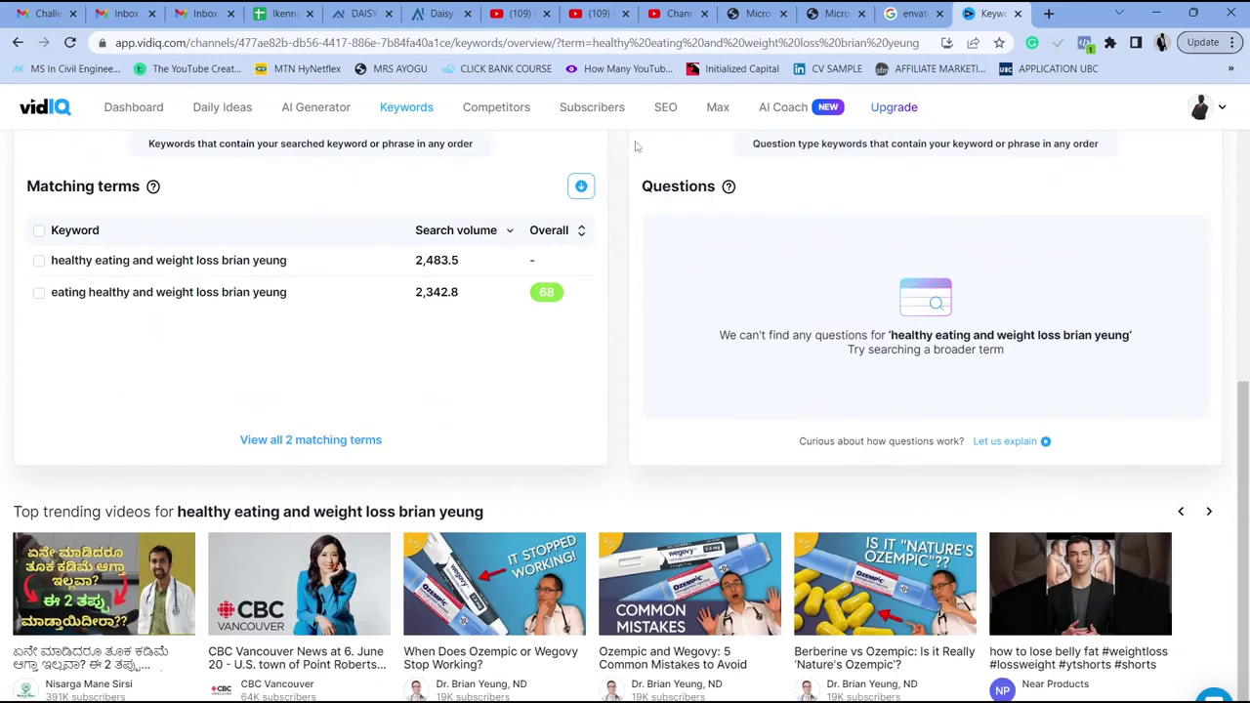
scroll(616, 161, "up", 4)
key("ctrl+t")
- Load youtube.com and search YouTube for the creator's name
type("y")
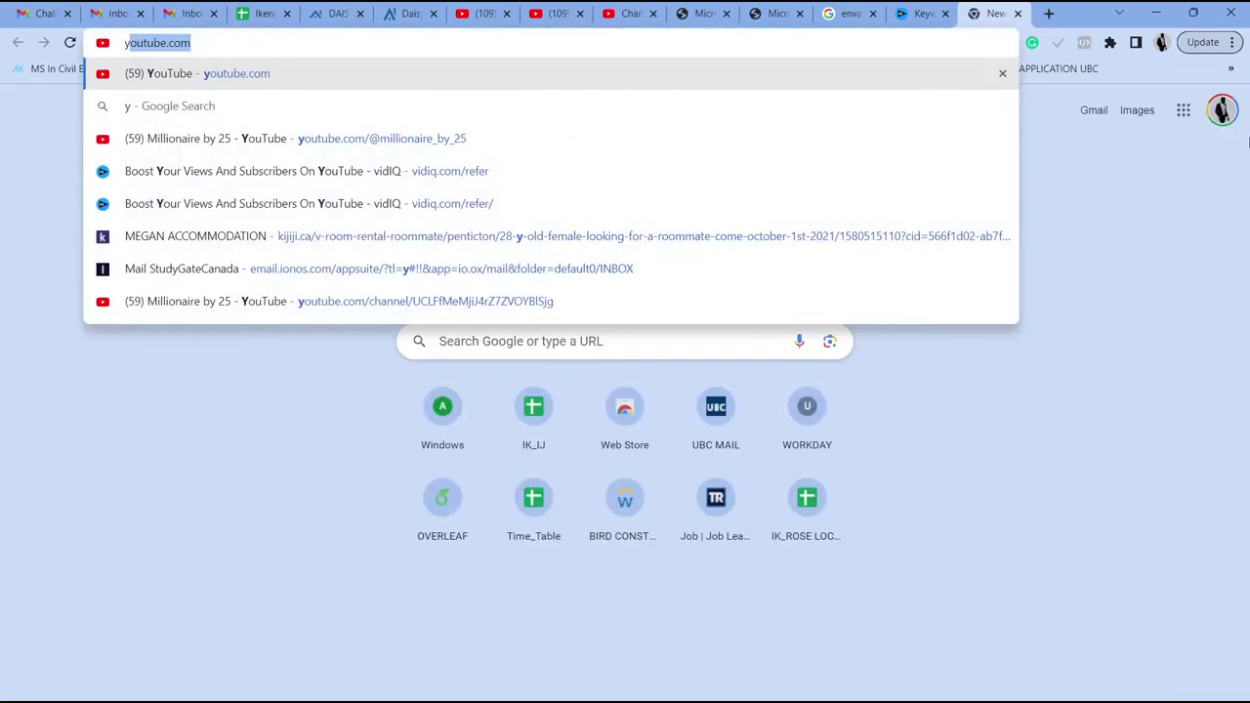
key("Return")
left_click(487, 104)
type("brian yeung")
key("Return")
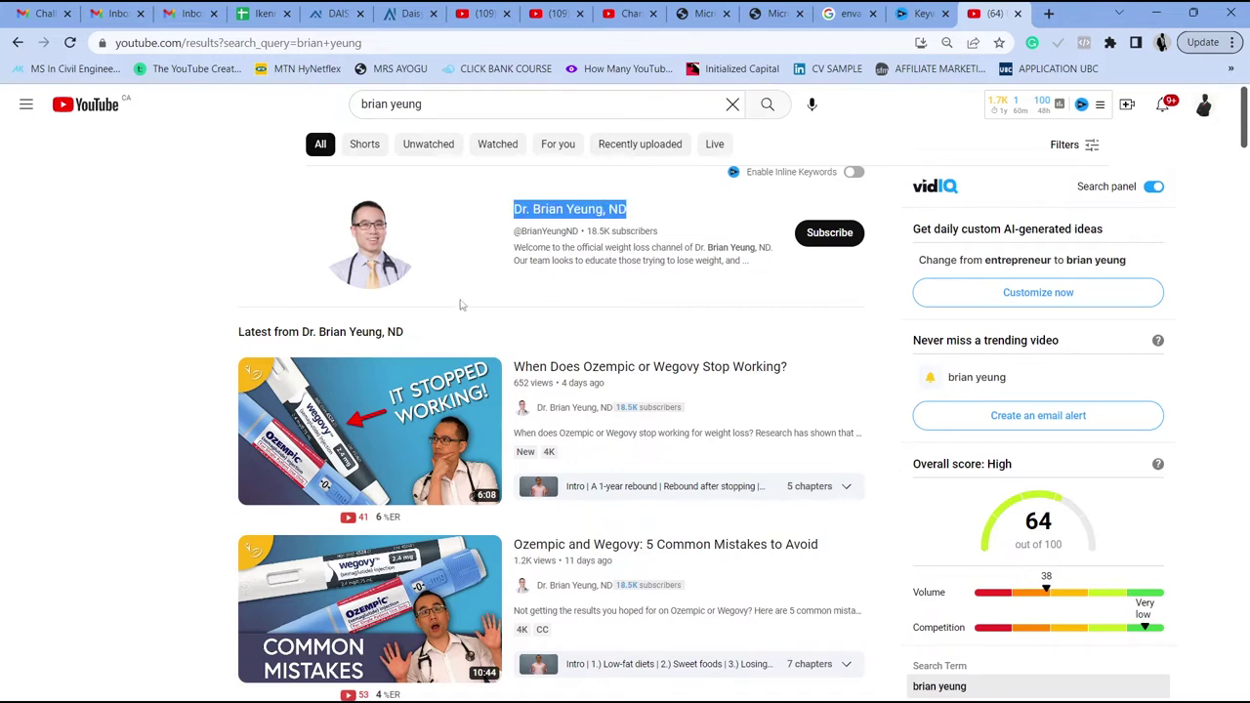
- Back on vidIQ Keywords, replace the search with 'keto diet for weight loss' and review its report
left_click(922, 17)
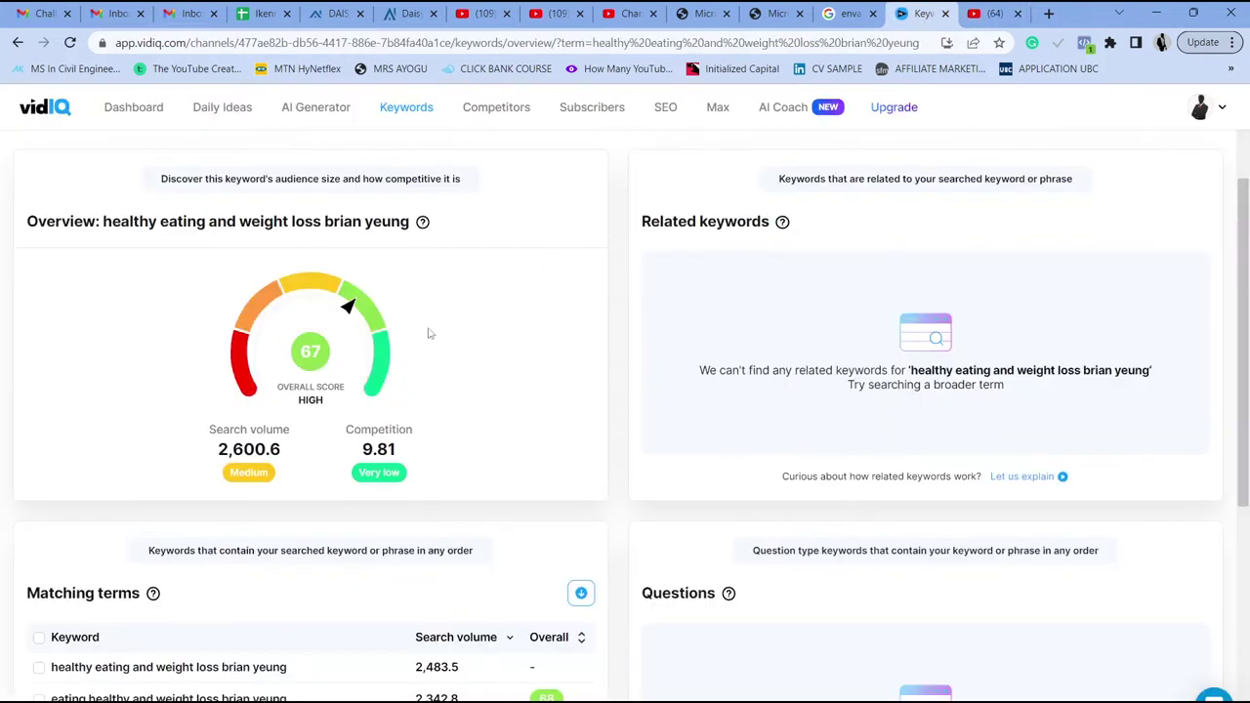
scroll(447, 540, "down", 5)
scroll(447, 540, "up", 2)
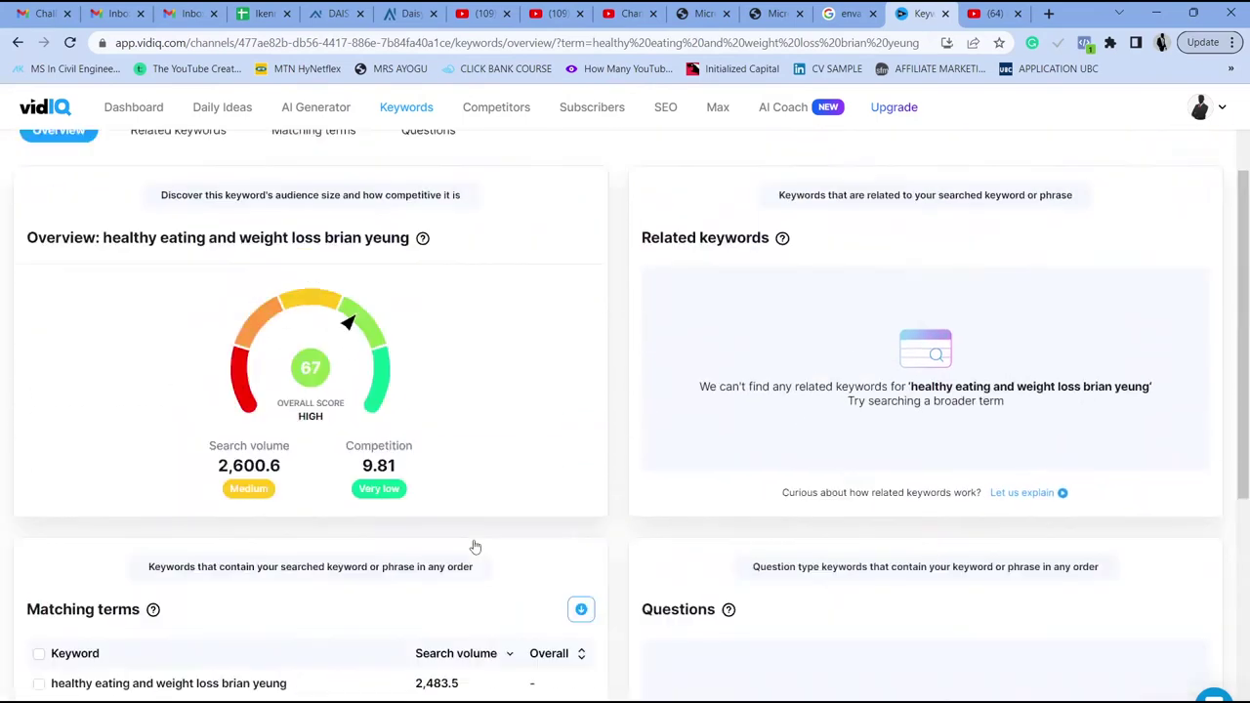
scroll(233, 476, "down", 1)
scroll(416, 415, "up", 3)
left_click_drag(2, 142, 1, 142)
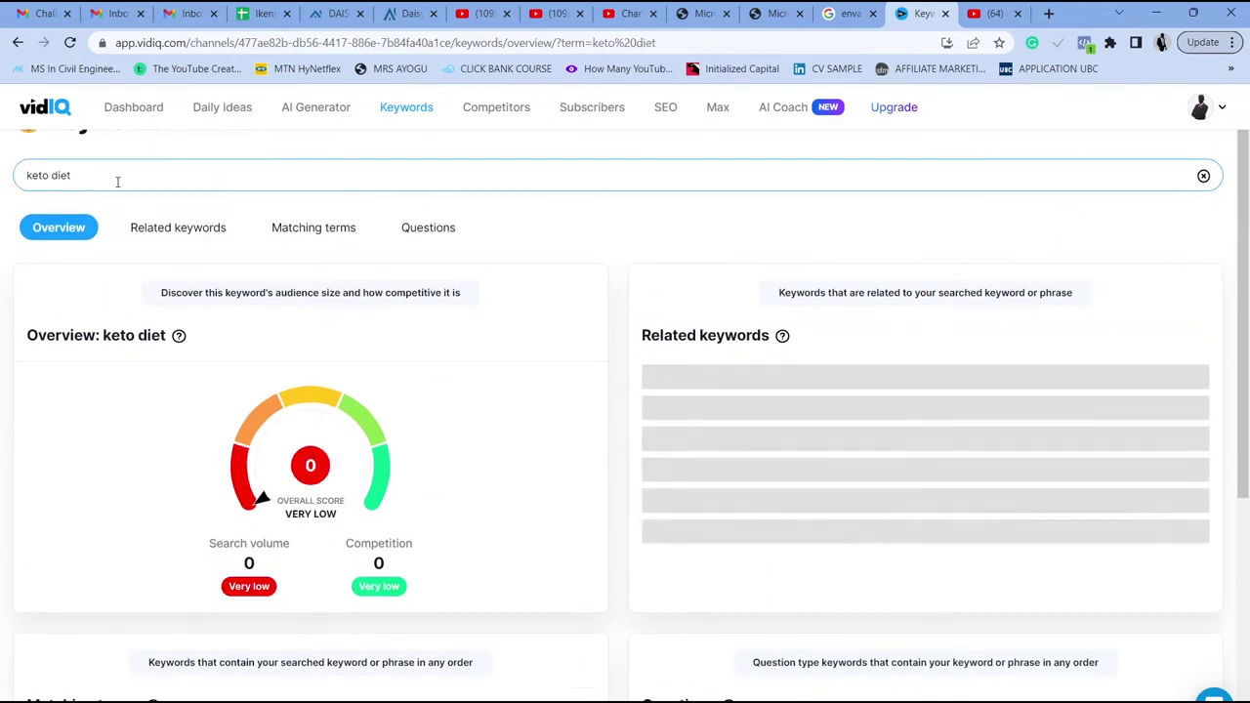
type("for e weight loss")
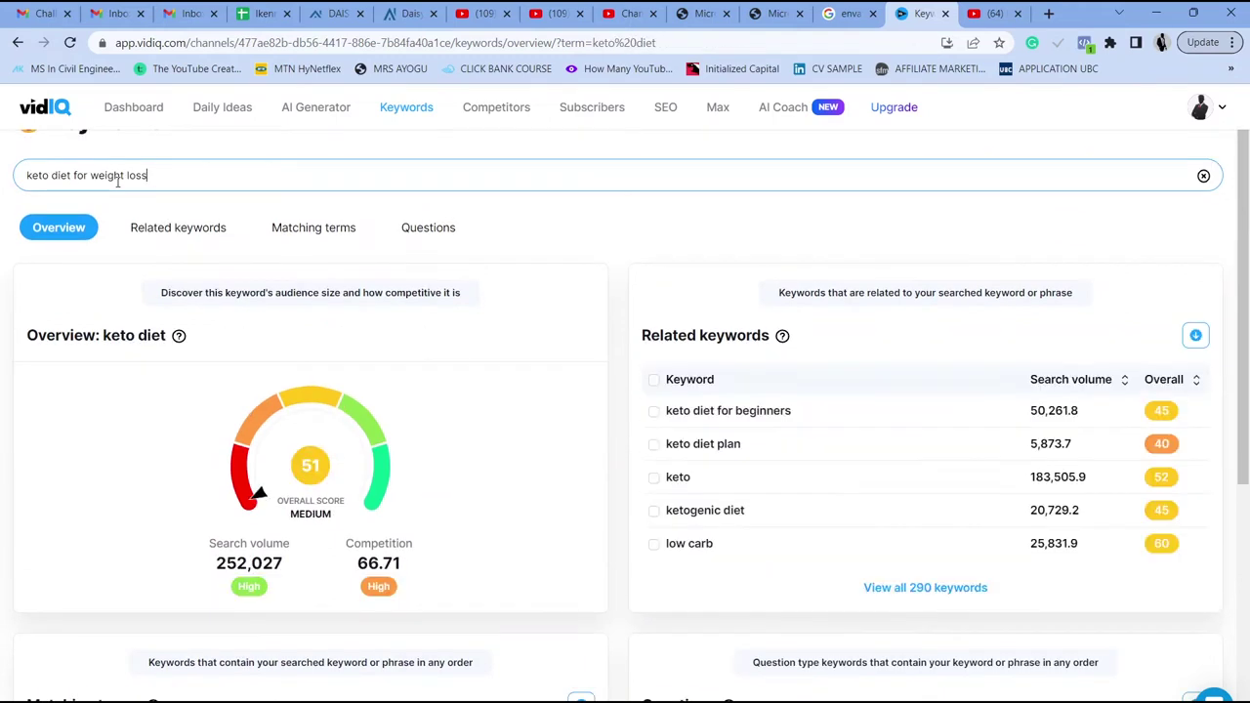
key("Return")
type("\\")
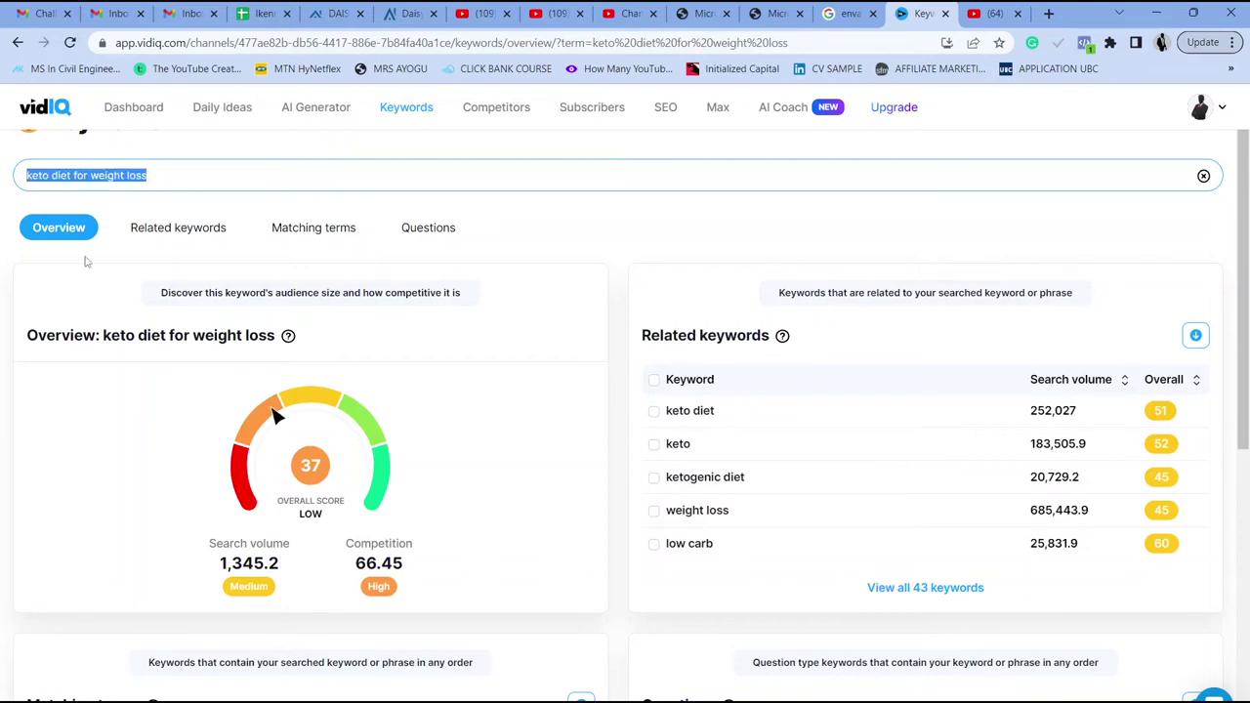
scroll(288, 456, "down", 2)
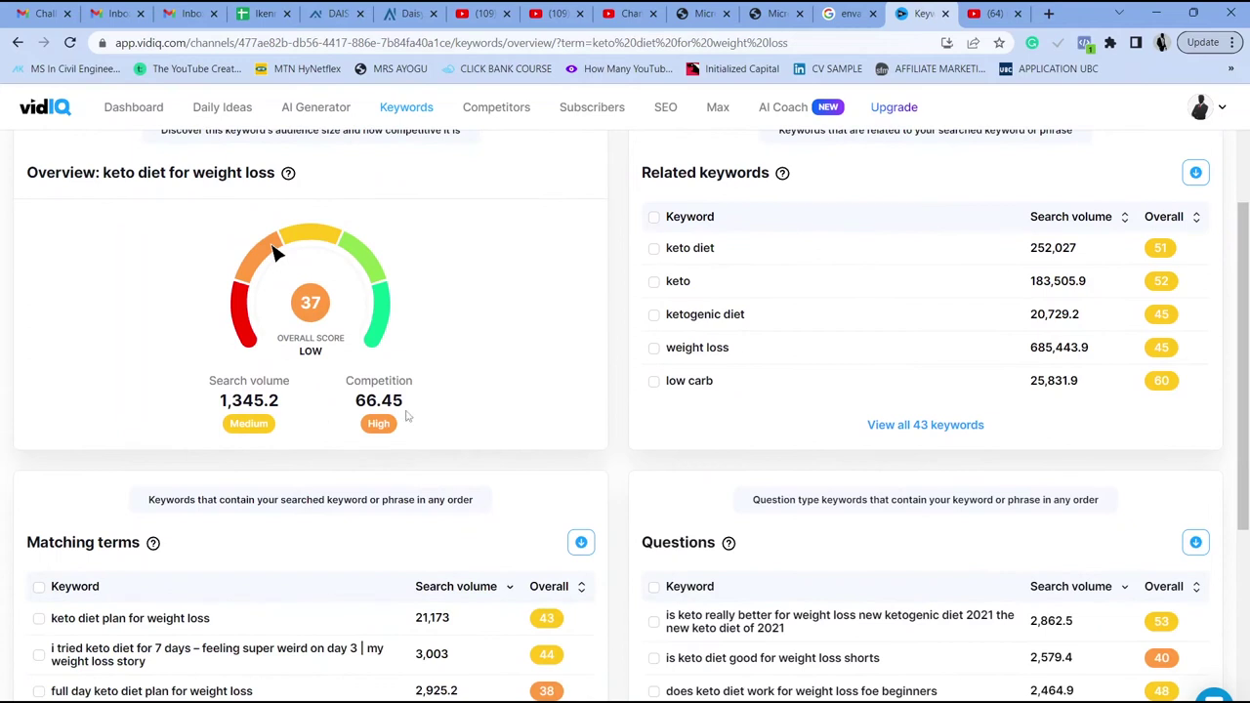
scroll(390, 424, "down", 5)
left_click(310, 402)
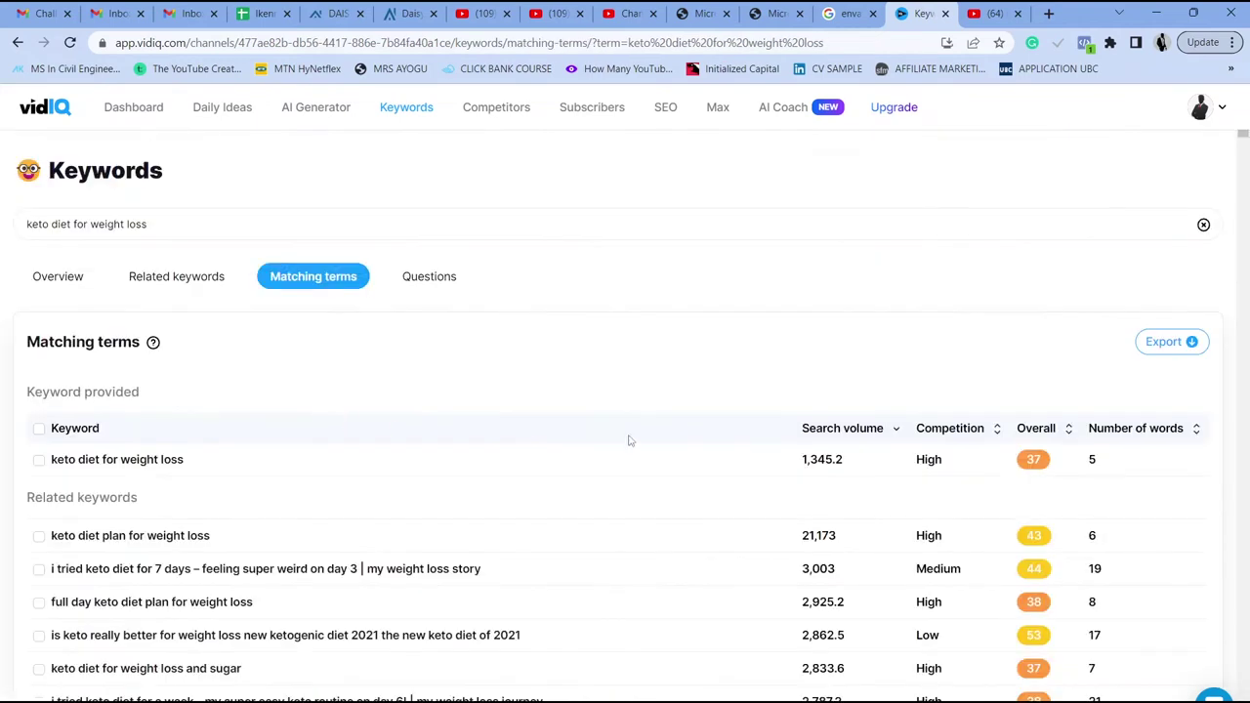
scroll(524, 438, "down", 2)
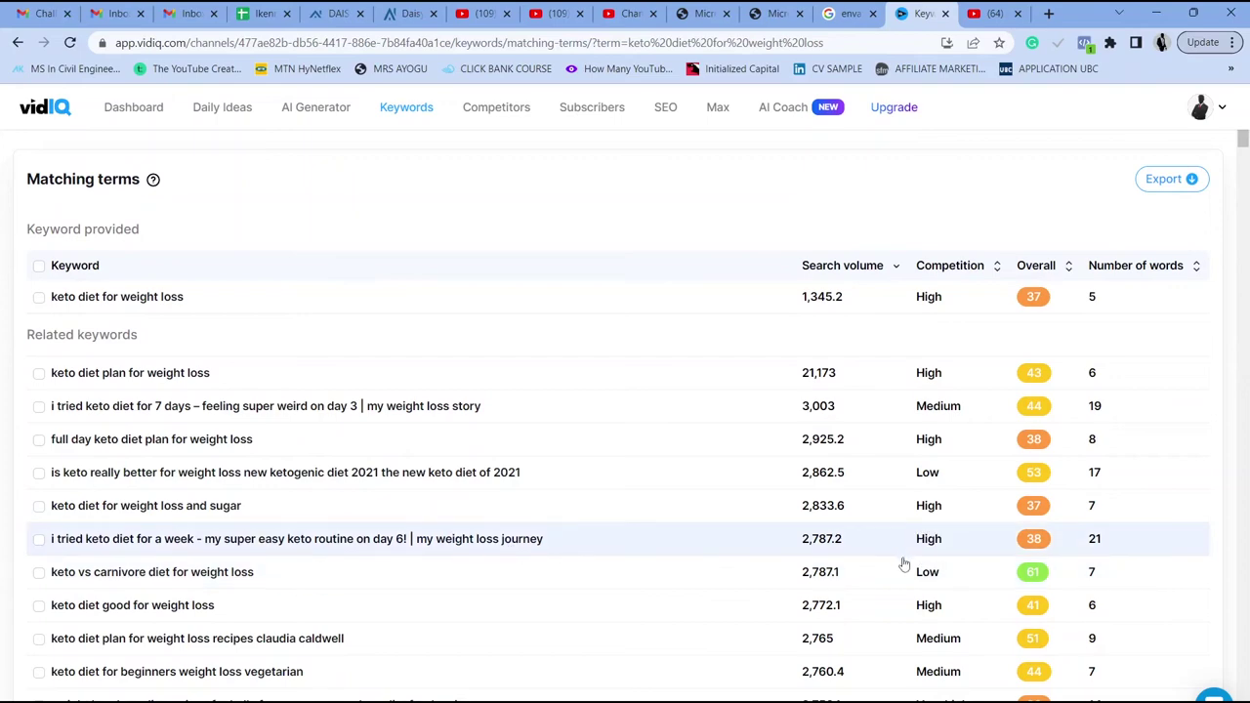
scroll(928, 577, "down", 5)
scroll(813, 527, "down", 10)
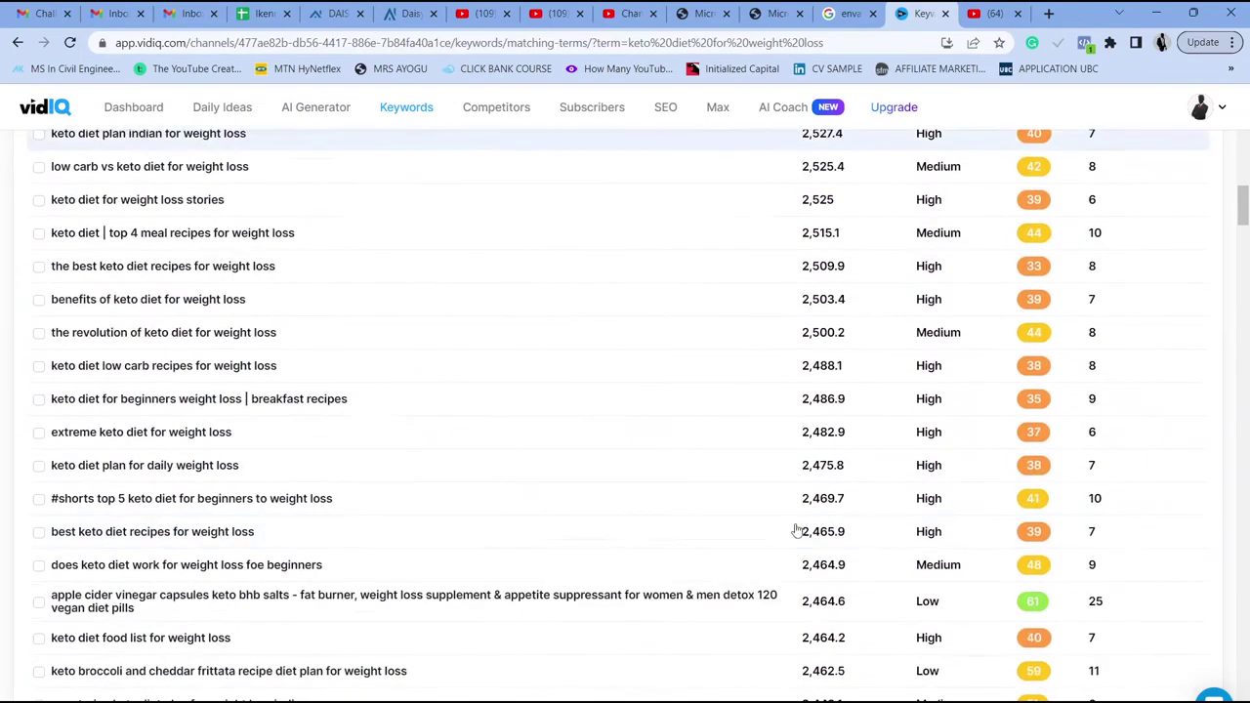
scroll(788, 523, "up", 4)
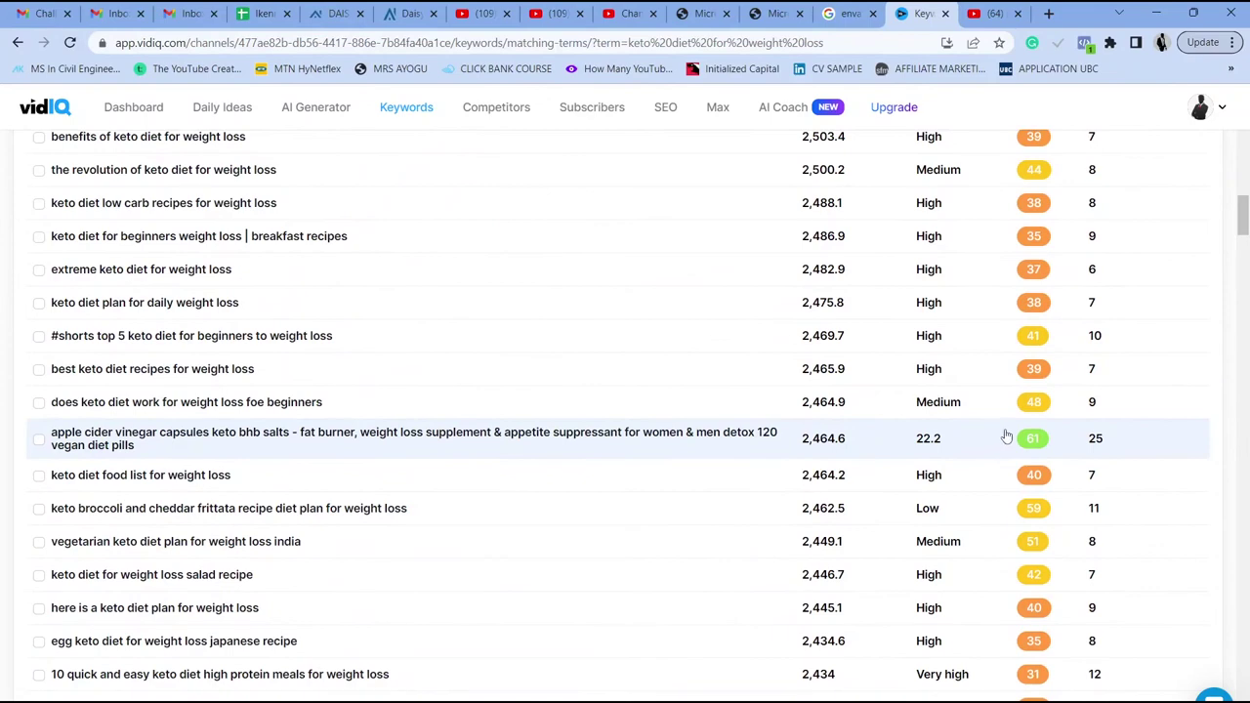
scroll(1031, 445, "up", 15)
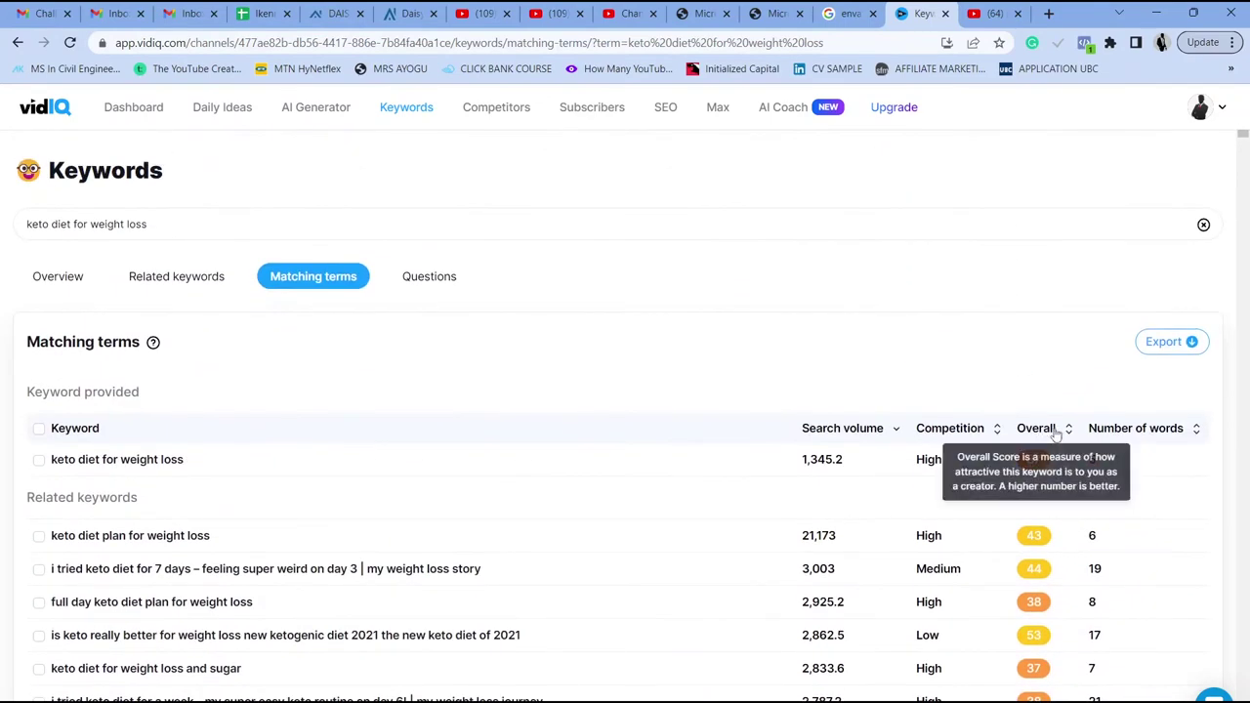
scroll(1034, 488, "down", 17)
scroll(1016, 544, "down", 20)
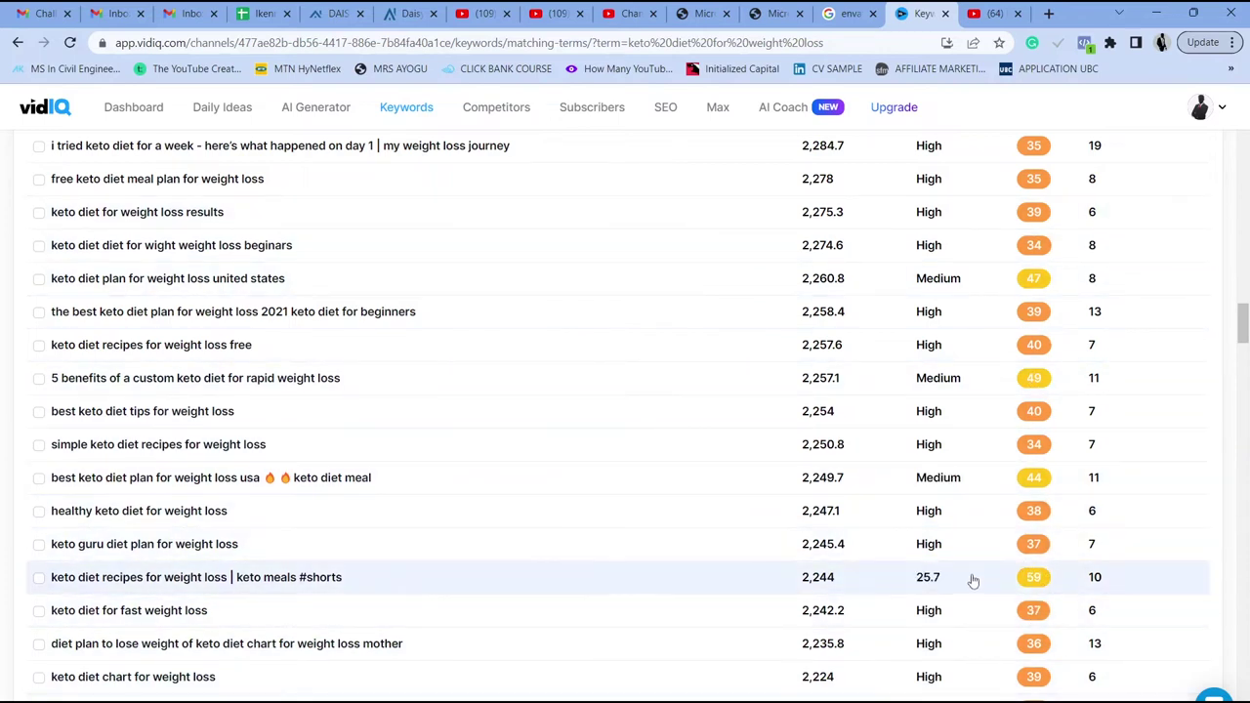
scroll(1034, 552, "down", 20)
scroll(1018, 554, "up", 2)
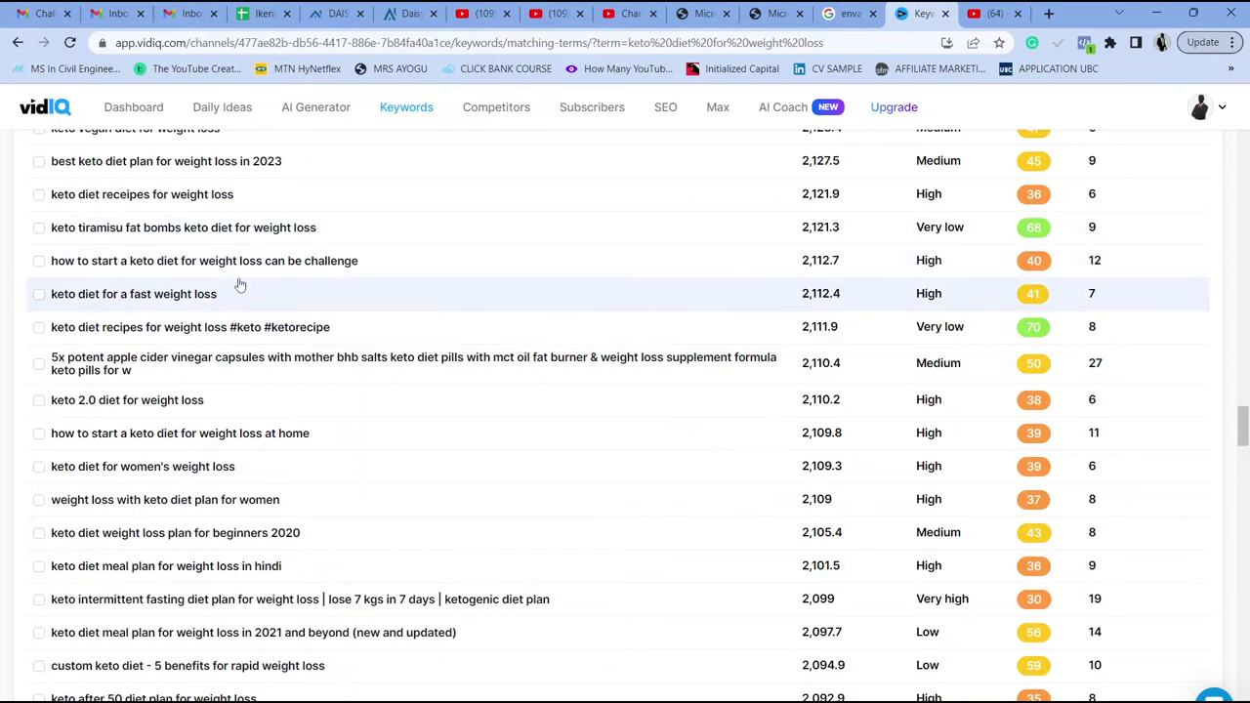
scroll(1055, 508, "down", 6)
scroll(1055, 508, "down", 20)
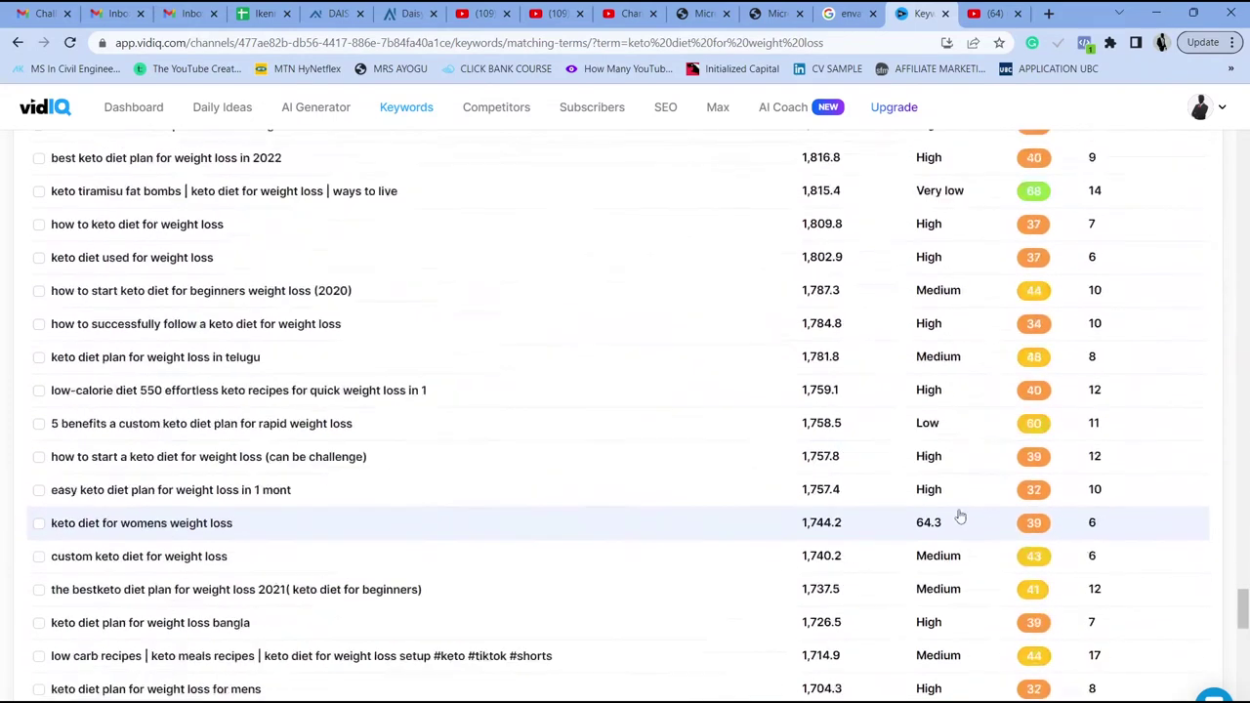
scroll(820, 513, "down", 7)
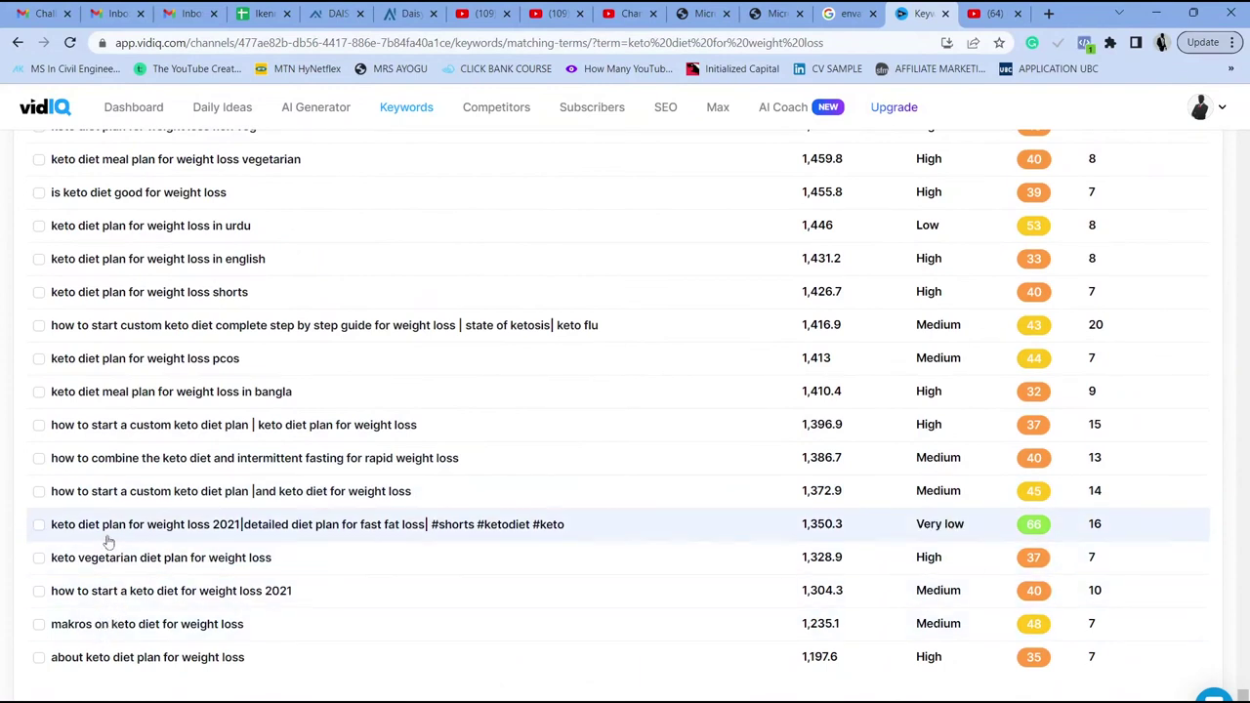
- Open the 'keto diet plan for weight loss 2021' overview and review its 49 score
left_click(168, 533)
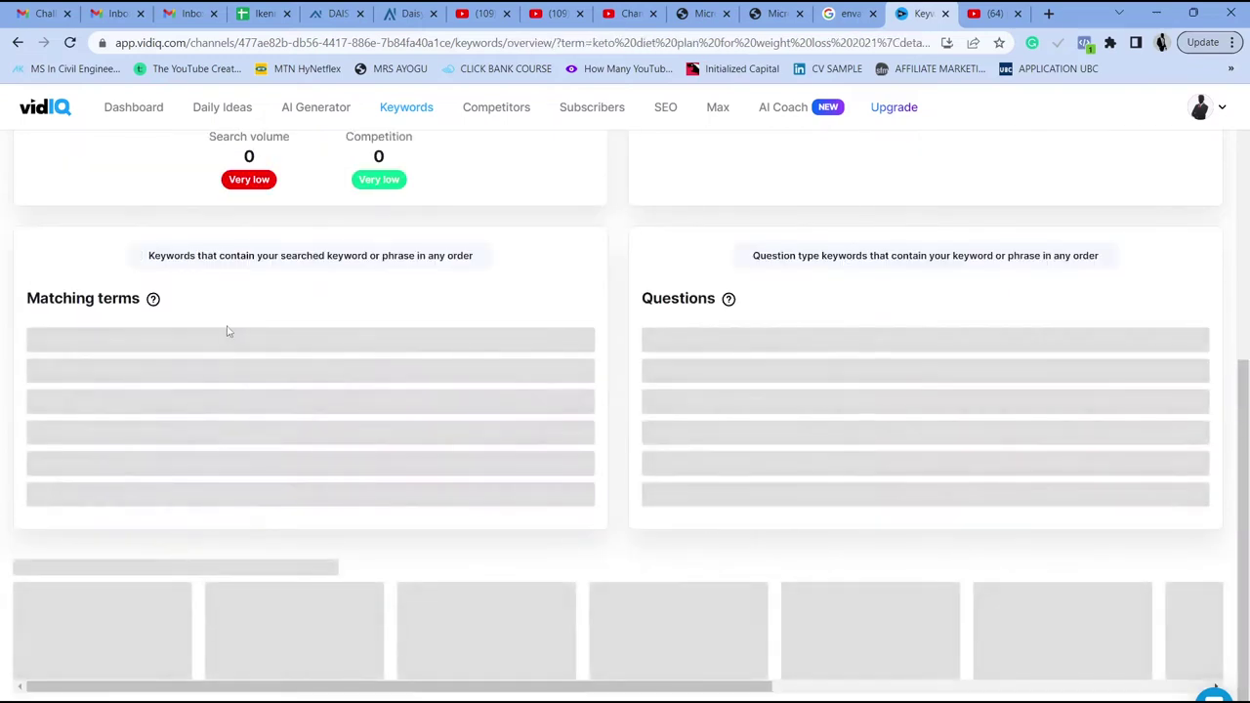
scroll(382, 276, "up", 3)
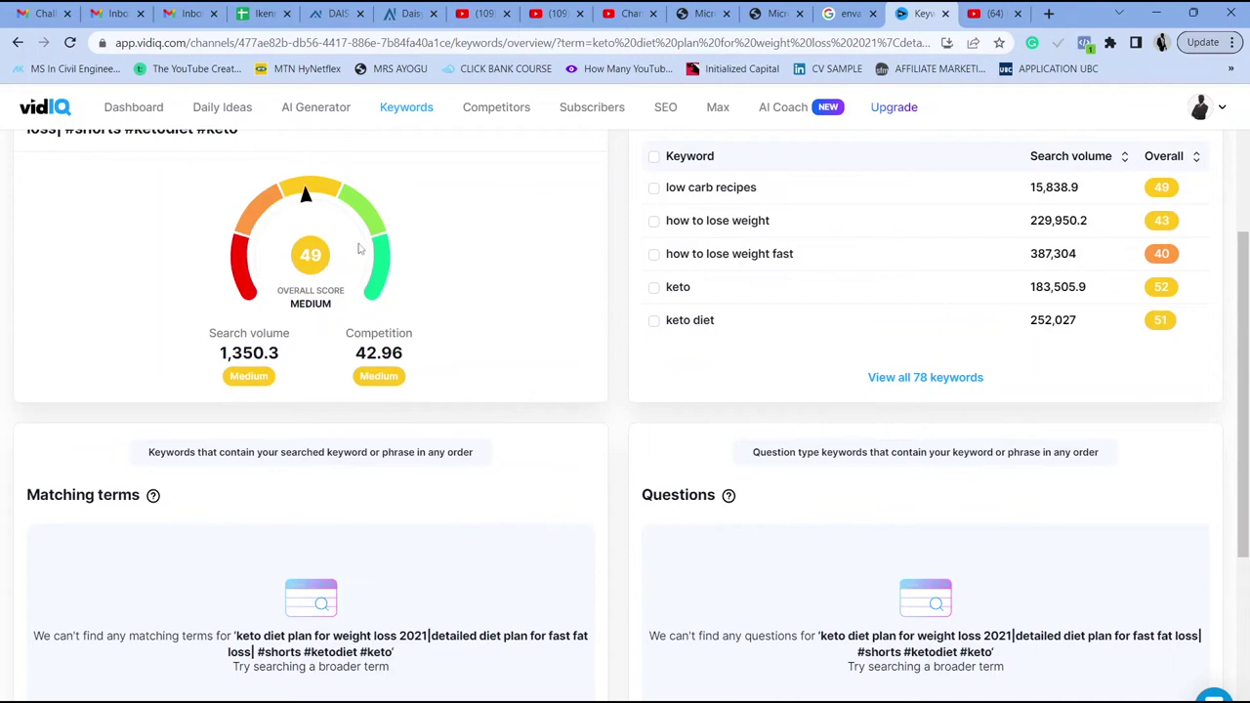
scroll(376, 377, "down", 3)
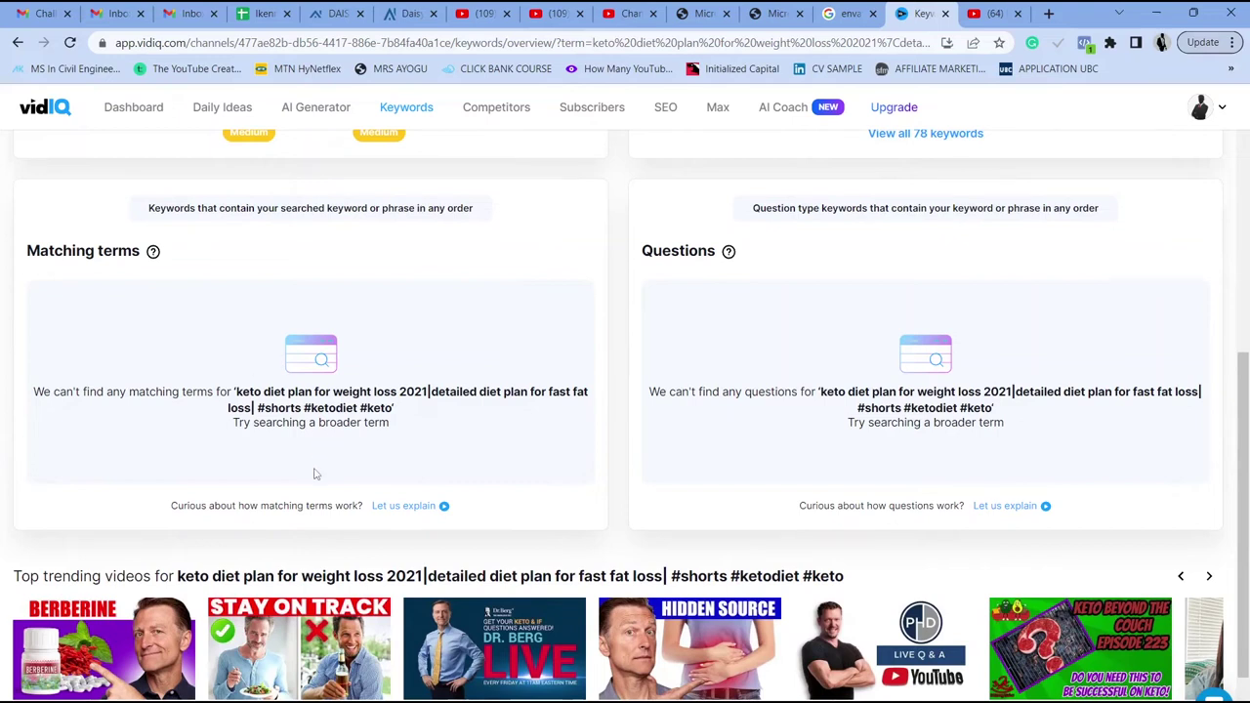
scroll(315, 477, "up", 6)
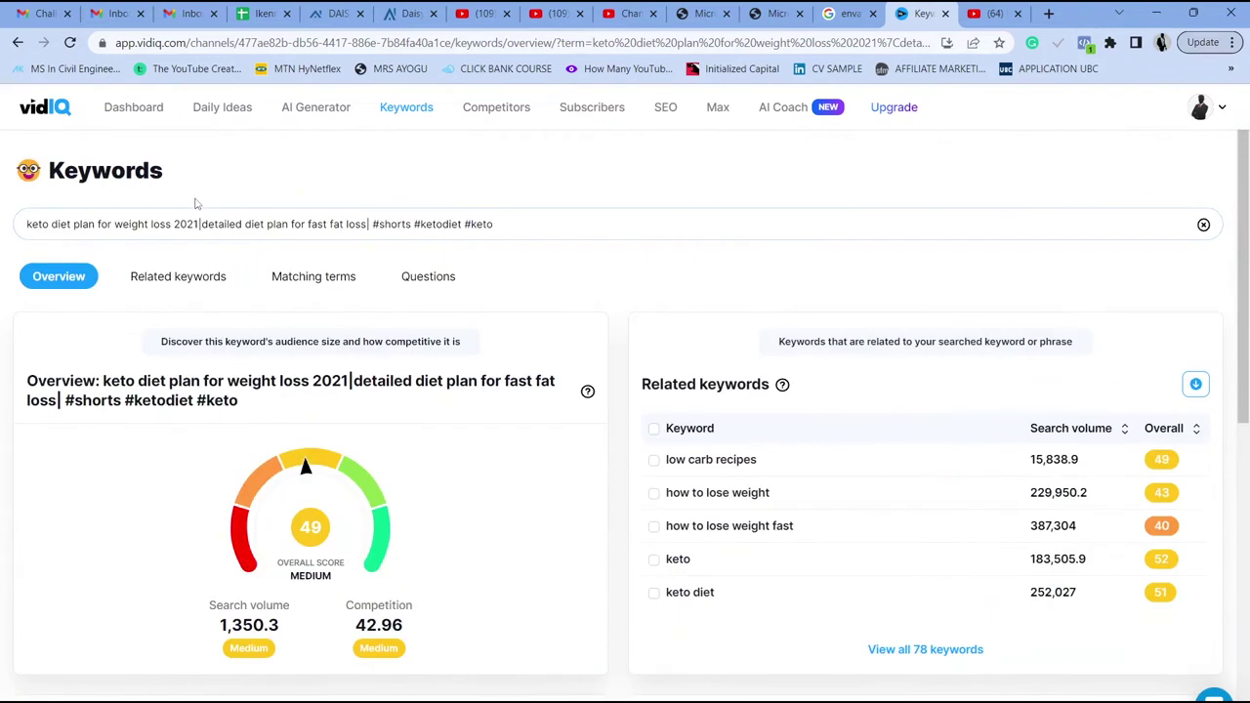
- Replace the vidIQ keyword search with 'how to lose weight'
left_click_drag(555, 219, 29, 231)
type("how ")
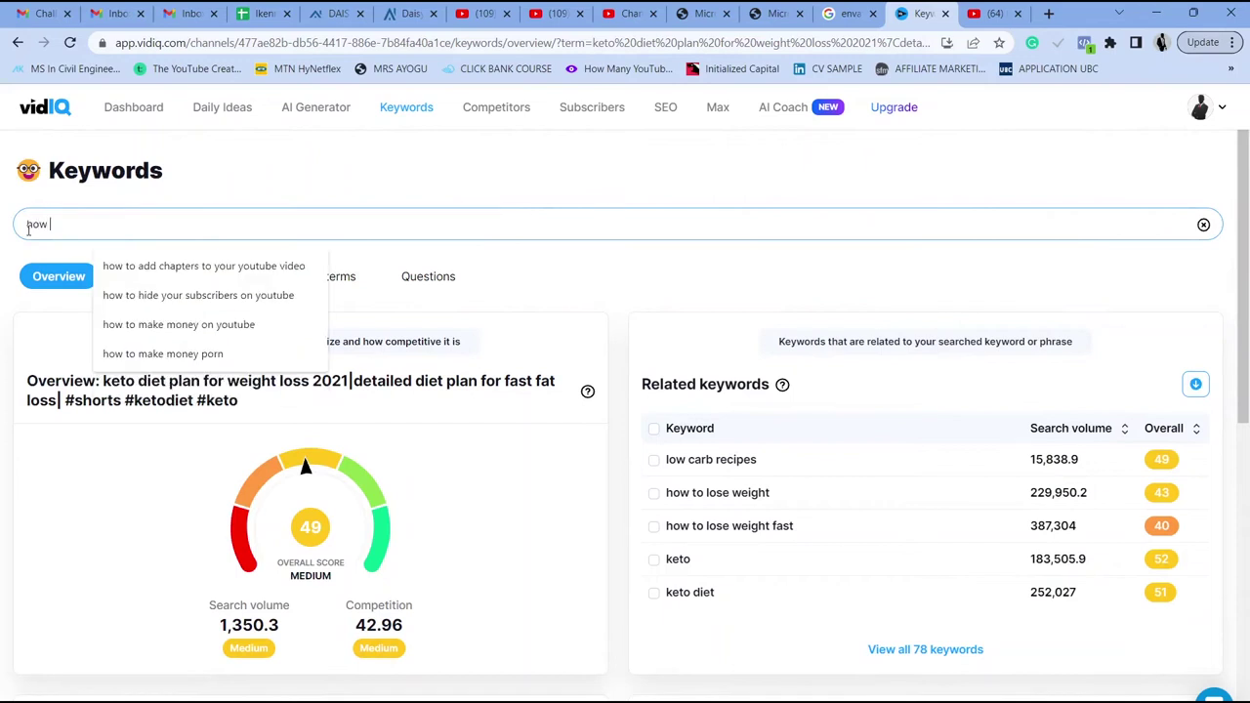
type("to lose wei")
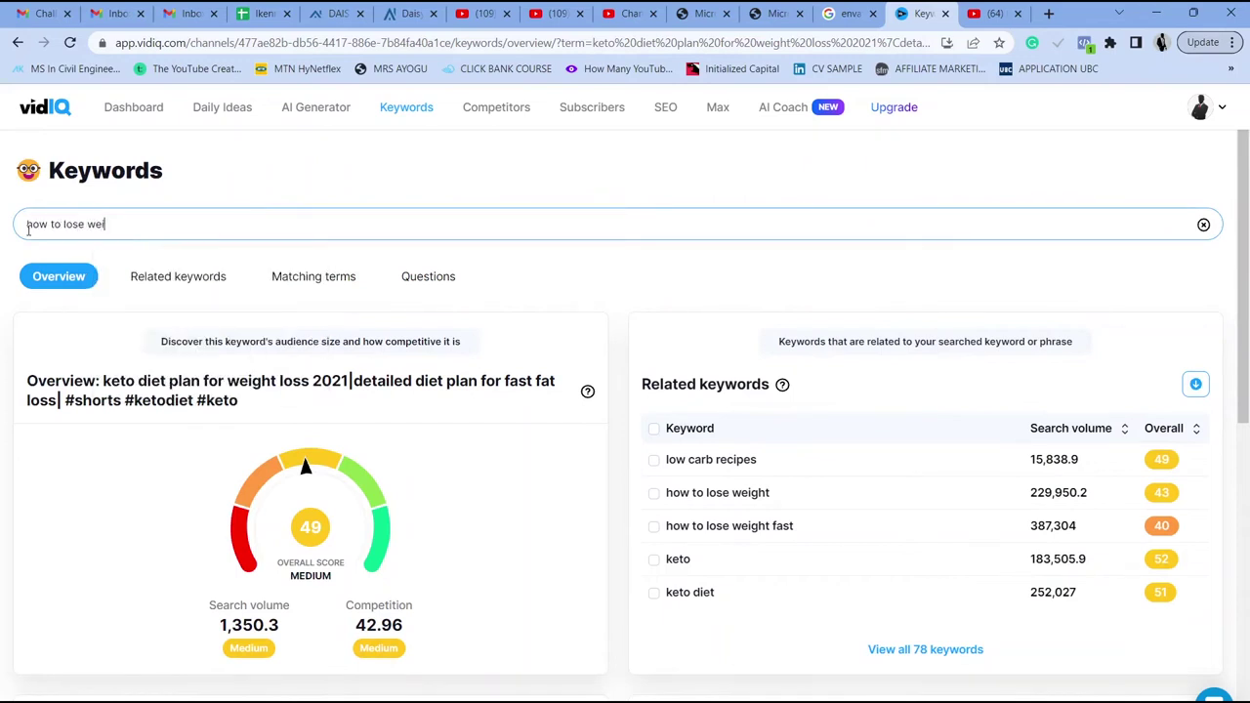
type("ght")
key("Return")
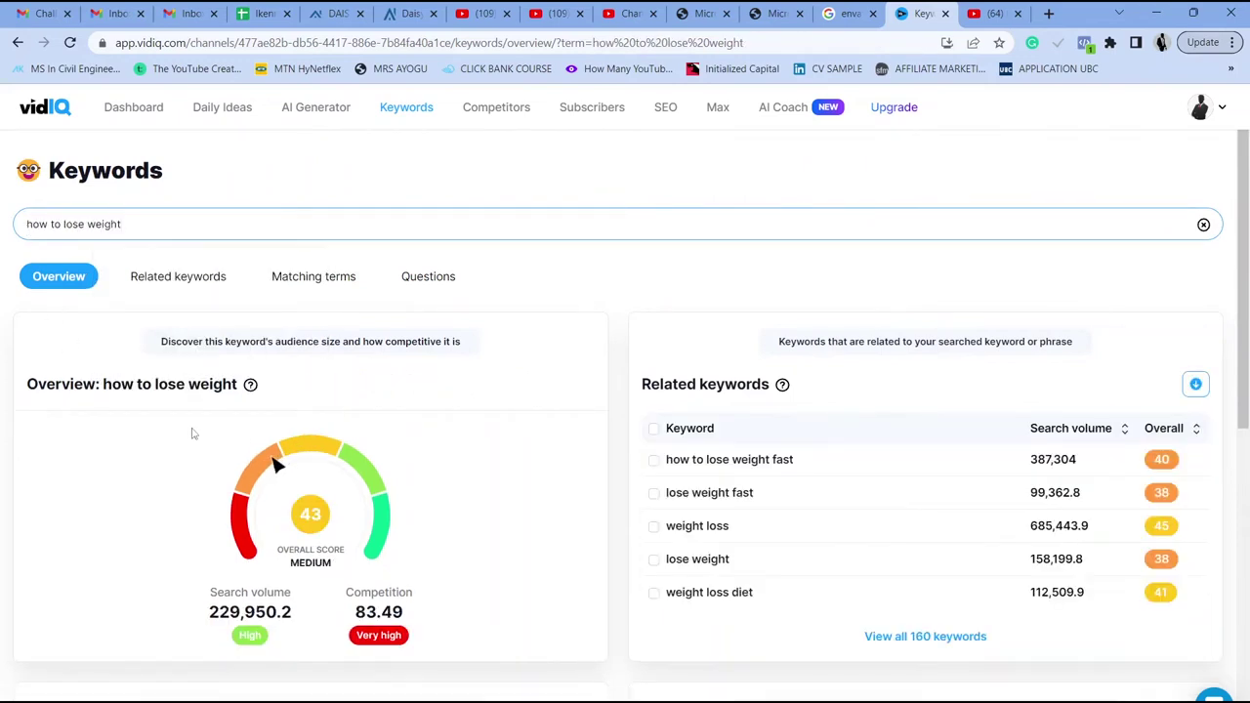
scroll(282, 364, "down", 1)
scroll(285, 363, "down", 4)
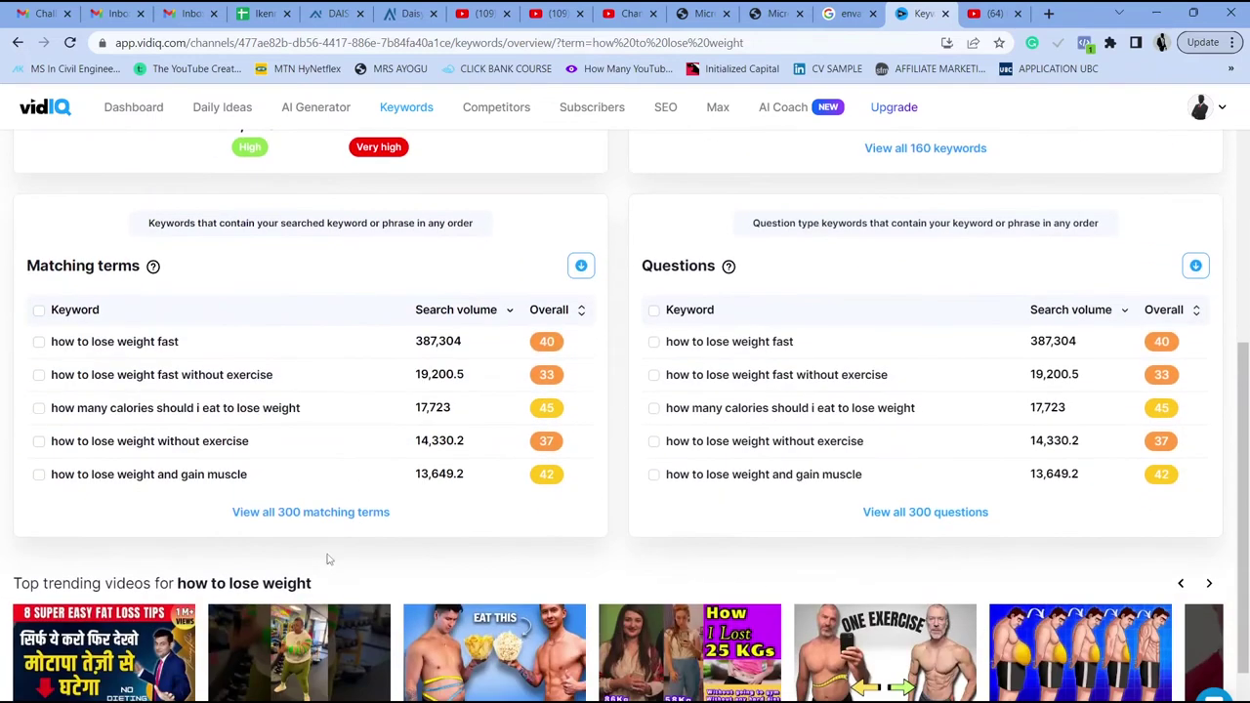
- Show all 300 'how to lose weight' matching terms and scroll through them
left_click(298, 511)
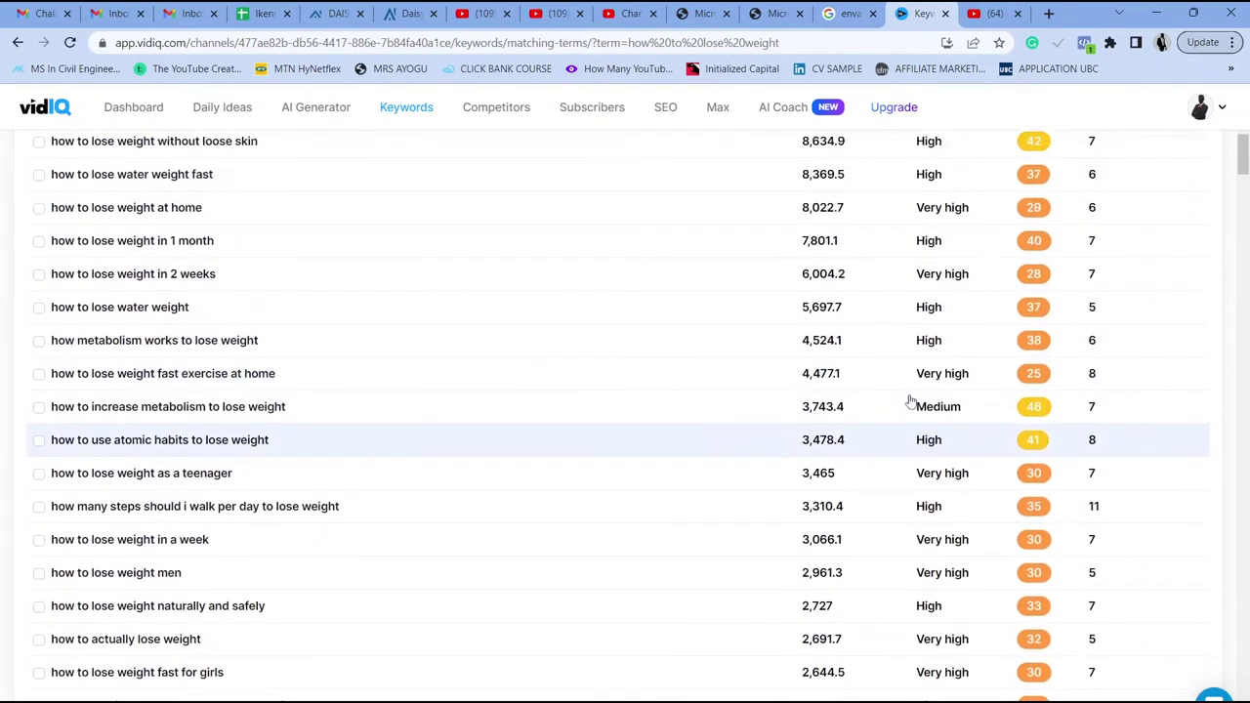
scroll(1035, 537, "down", 10)
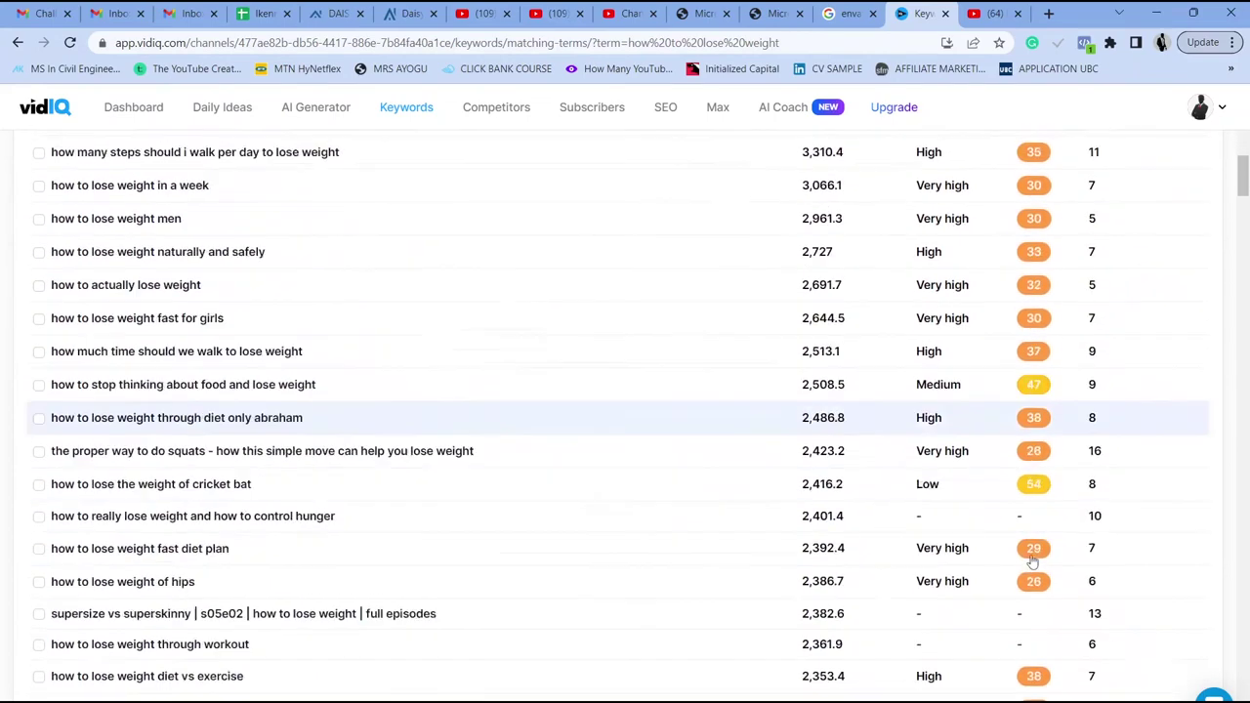
scroll(1022, 558, "down", 17)
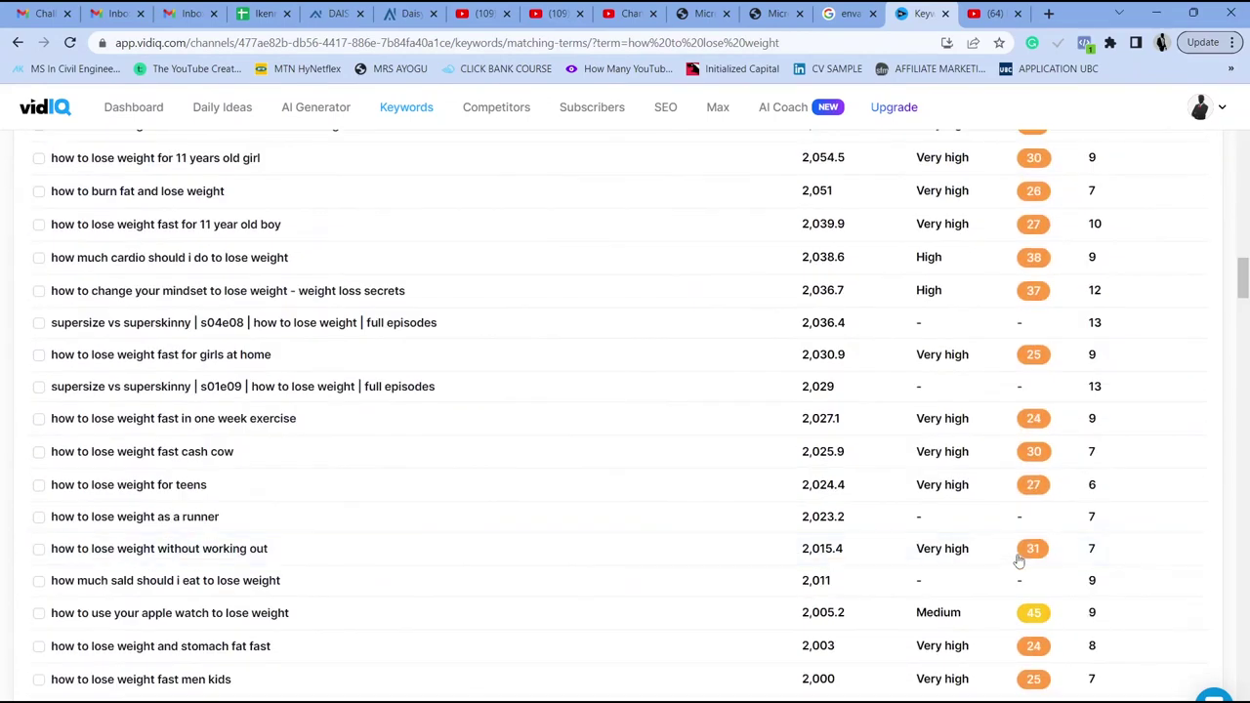
scroll(1018, 547, "up", 3)
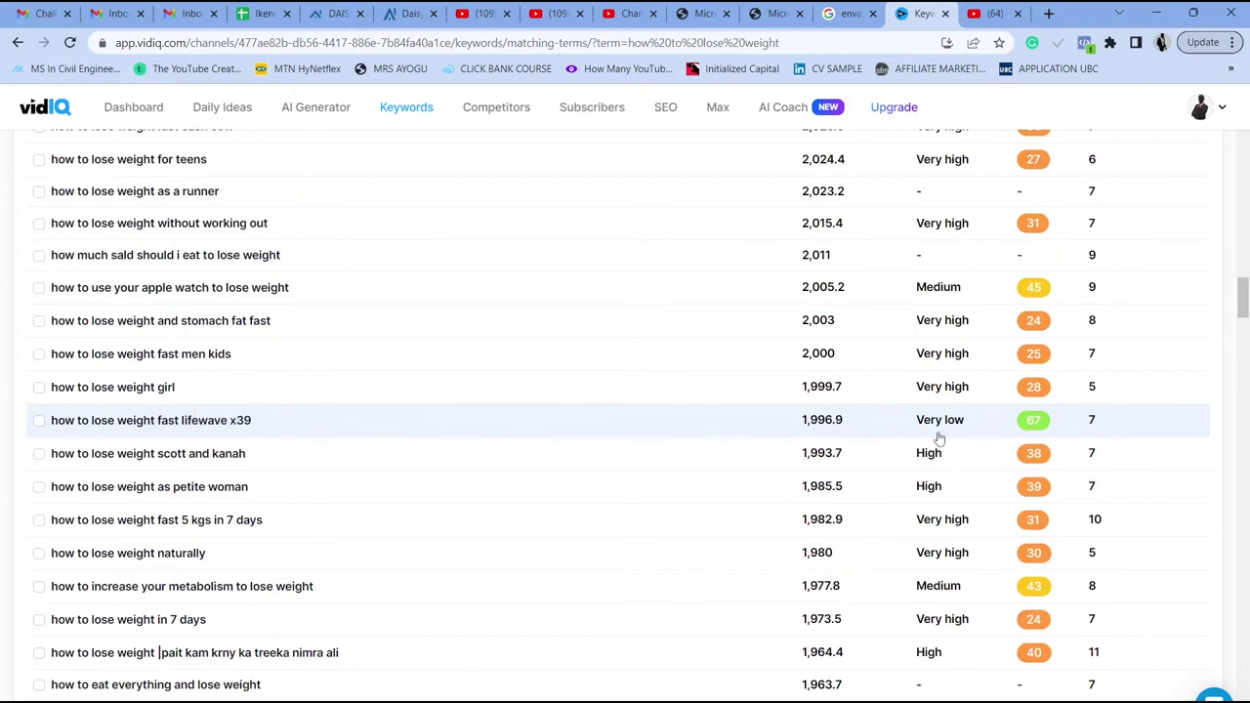
scroll(938, 438, "down", 14)
scroll(818, 498, "down", 17)
scroll(853, 511, "down", 18)
scroll(892, 515, "down", 18)
scroll(530, 475, "down", 2)
scroll(861, 508, "up", 5)
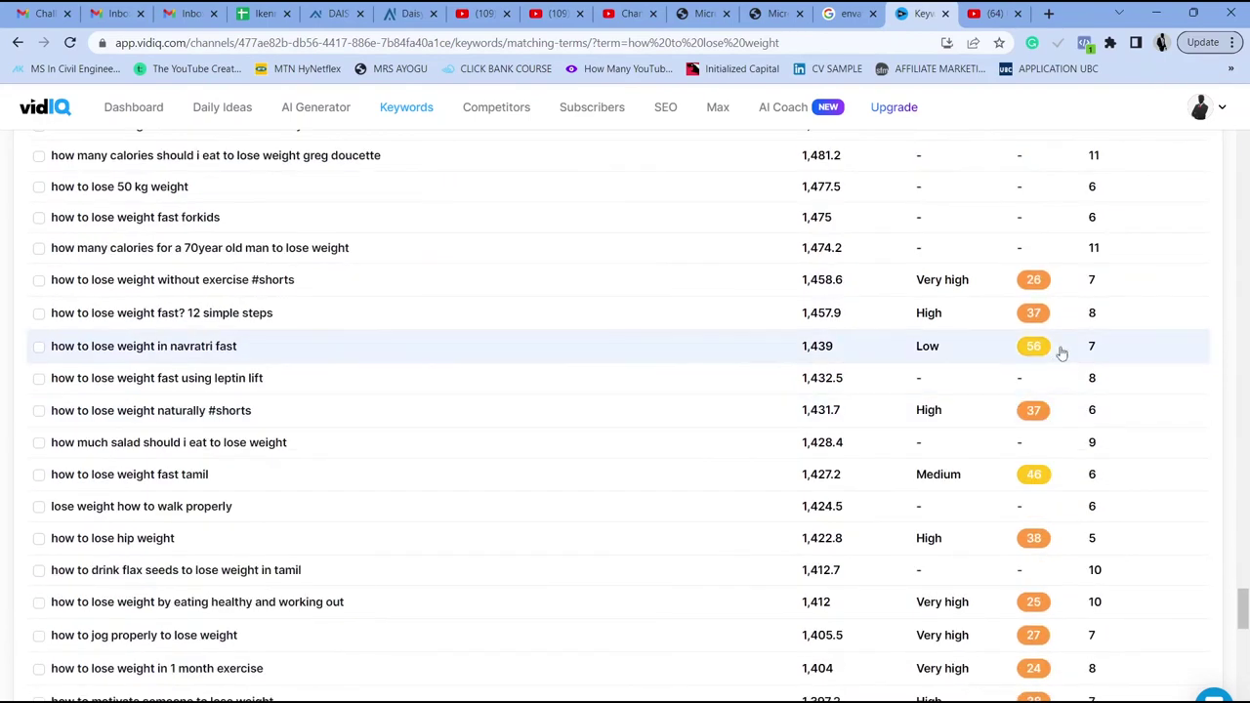
scroll(1045, 350, "up", 12)
scroll(1015, 348, "up", 6)
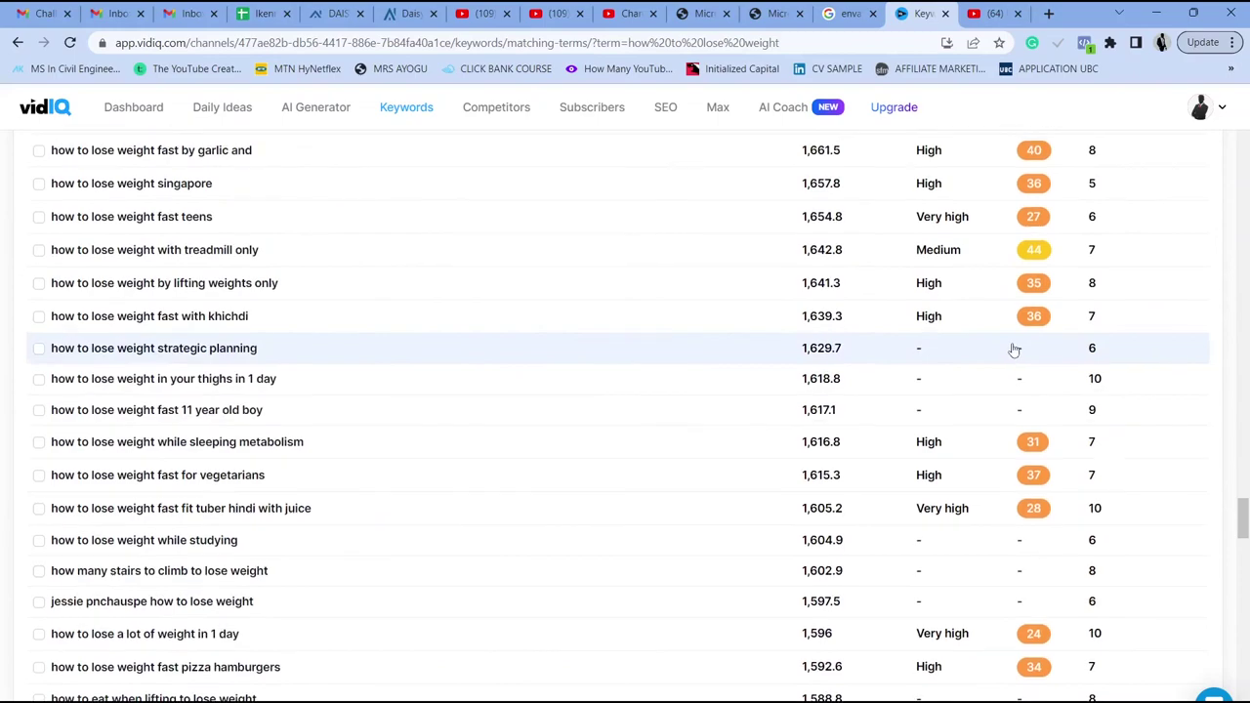
scroll(535, 421, "up", 5)
scroll(530, 422, "up", 4)
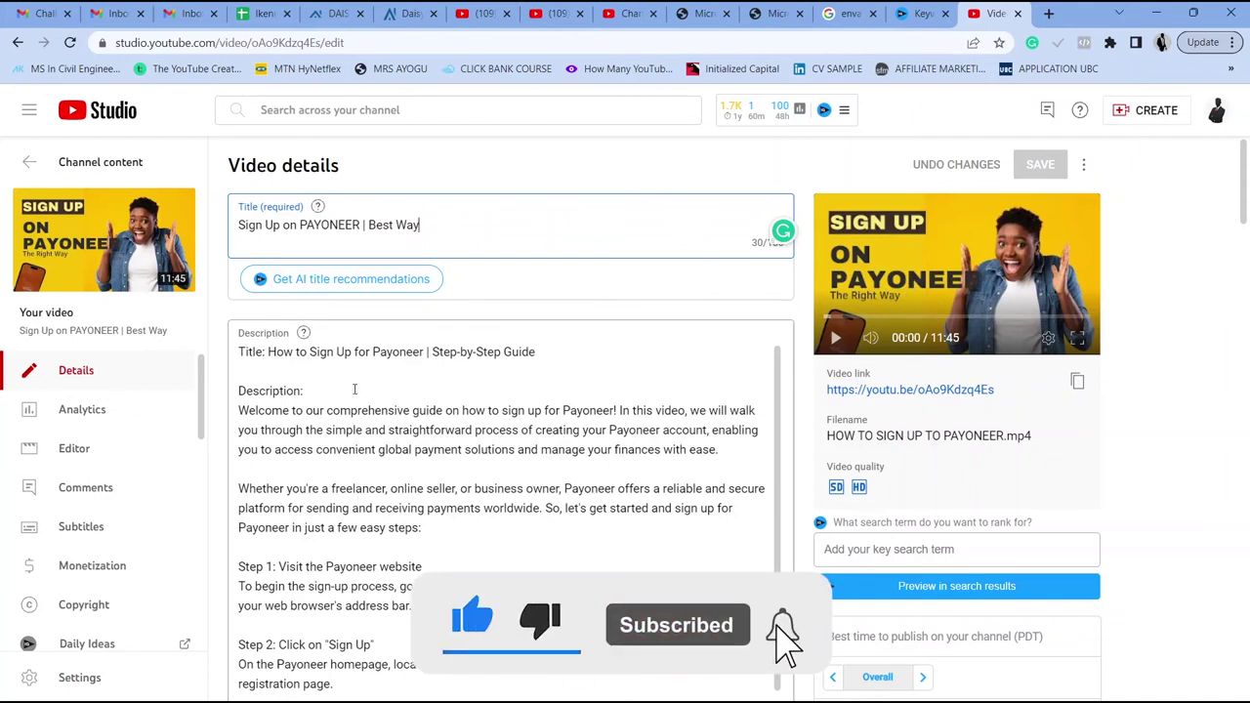
scroll(354, 388, "down", 15)
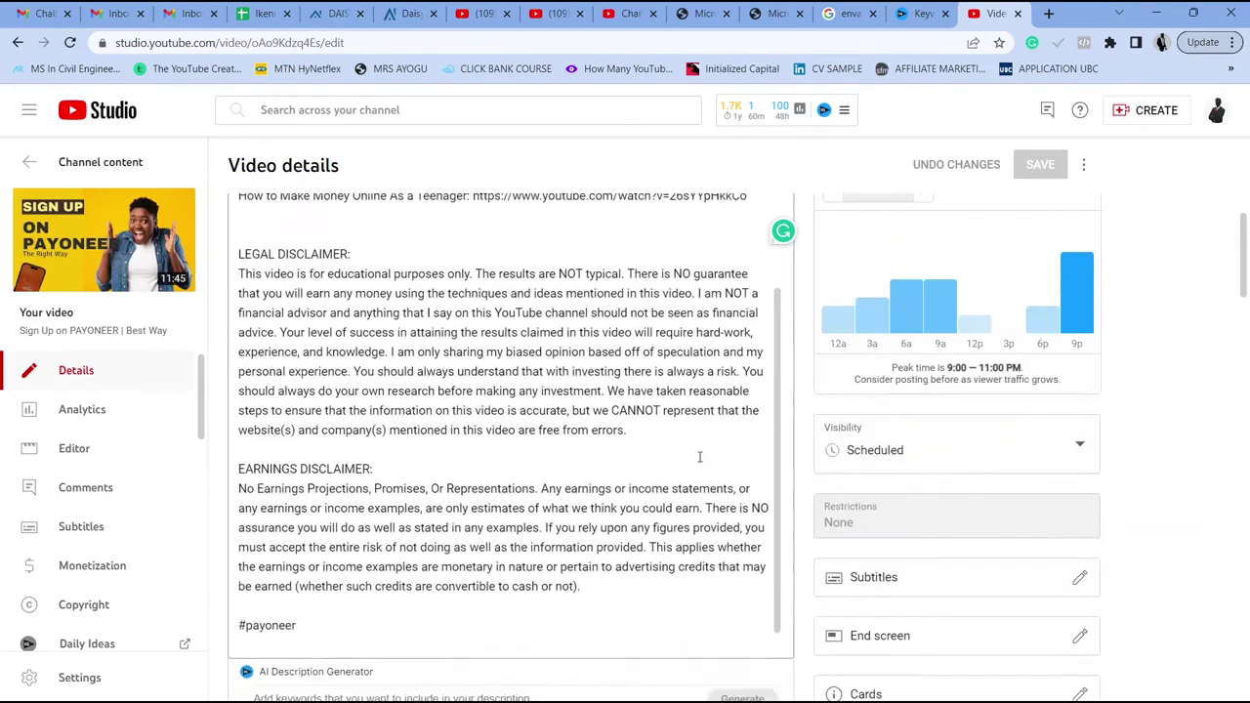
scroll(698, 455, "down", 8)
scroll(478, 413, "up", 3)
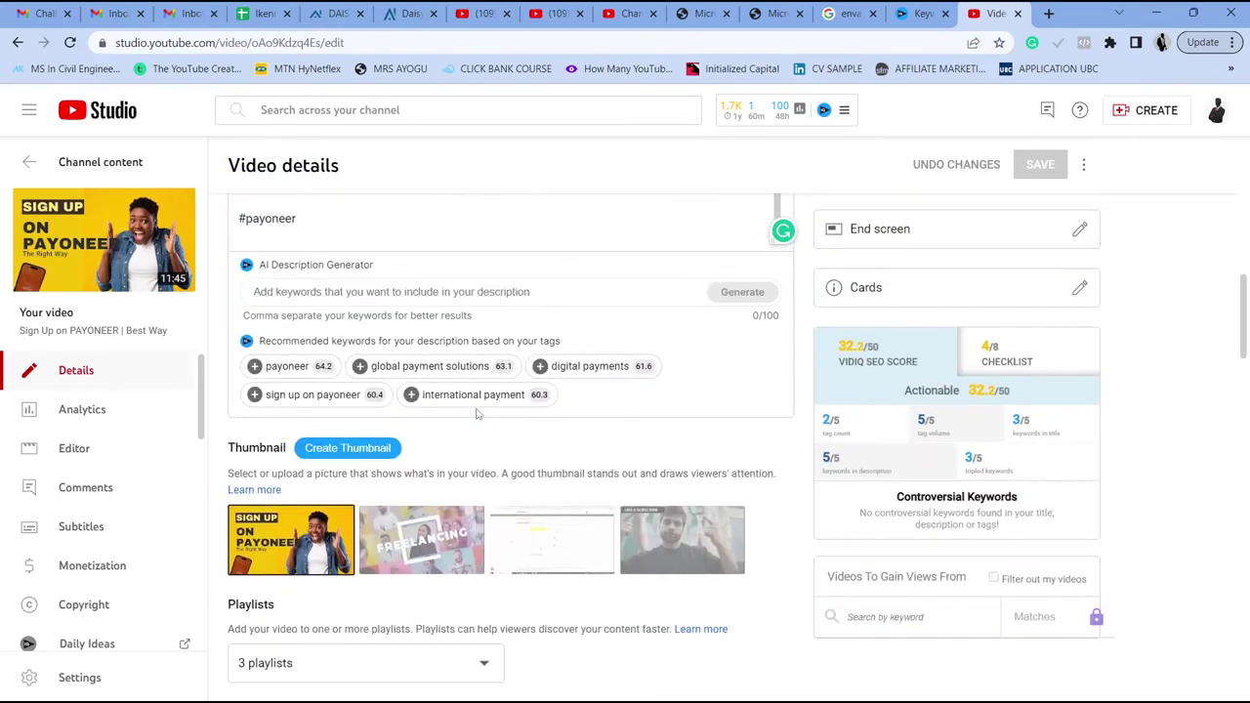
scroll(478, 414, "down", 10)
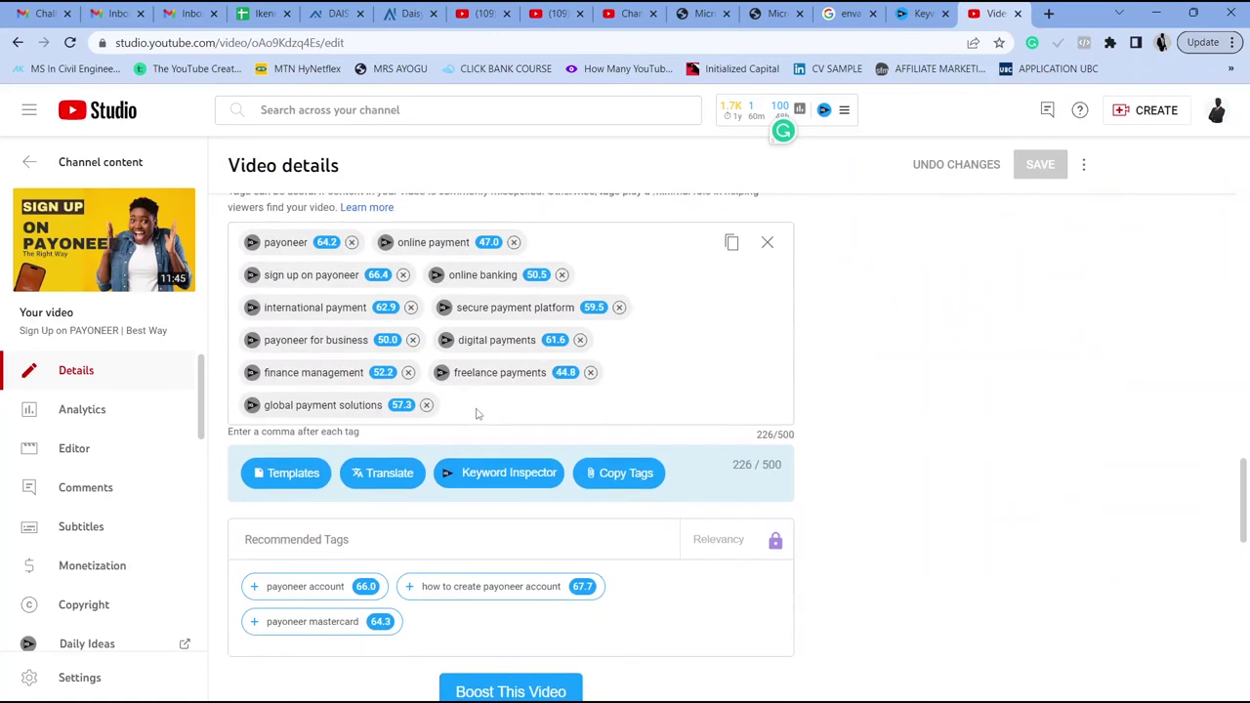
scroll(475, 412, "up", 1)
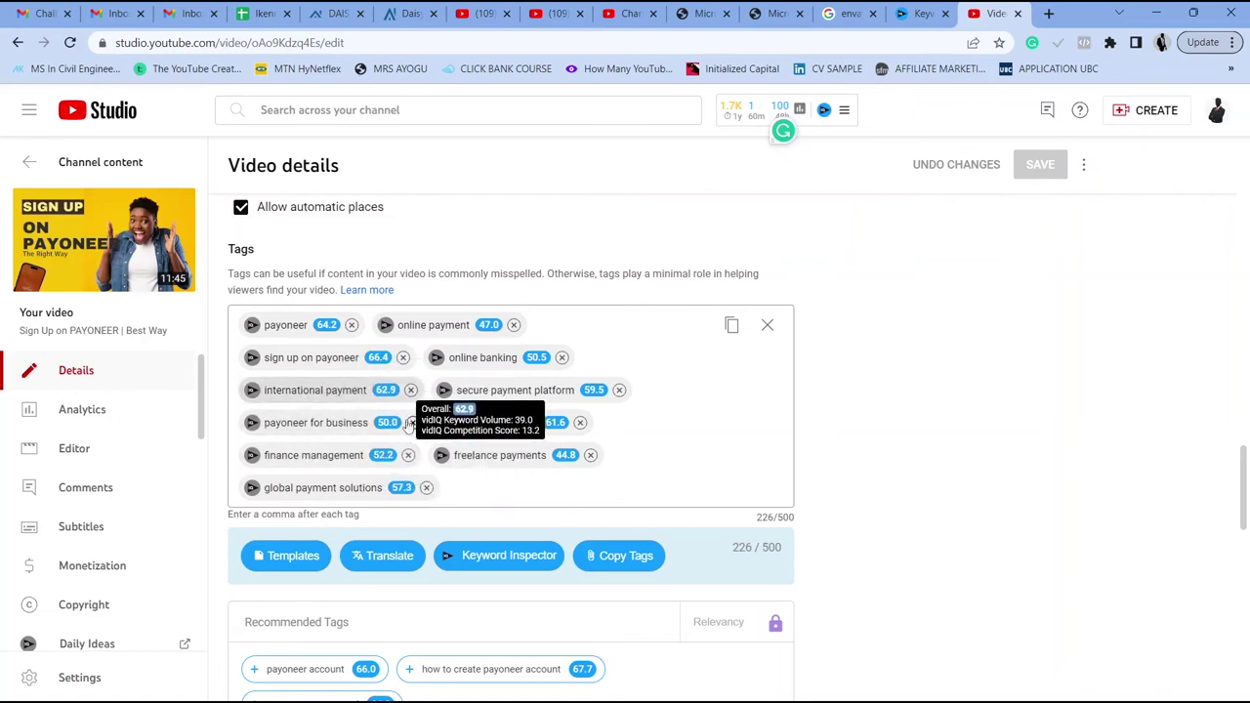
scroll(440, 381, "up", 6)
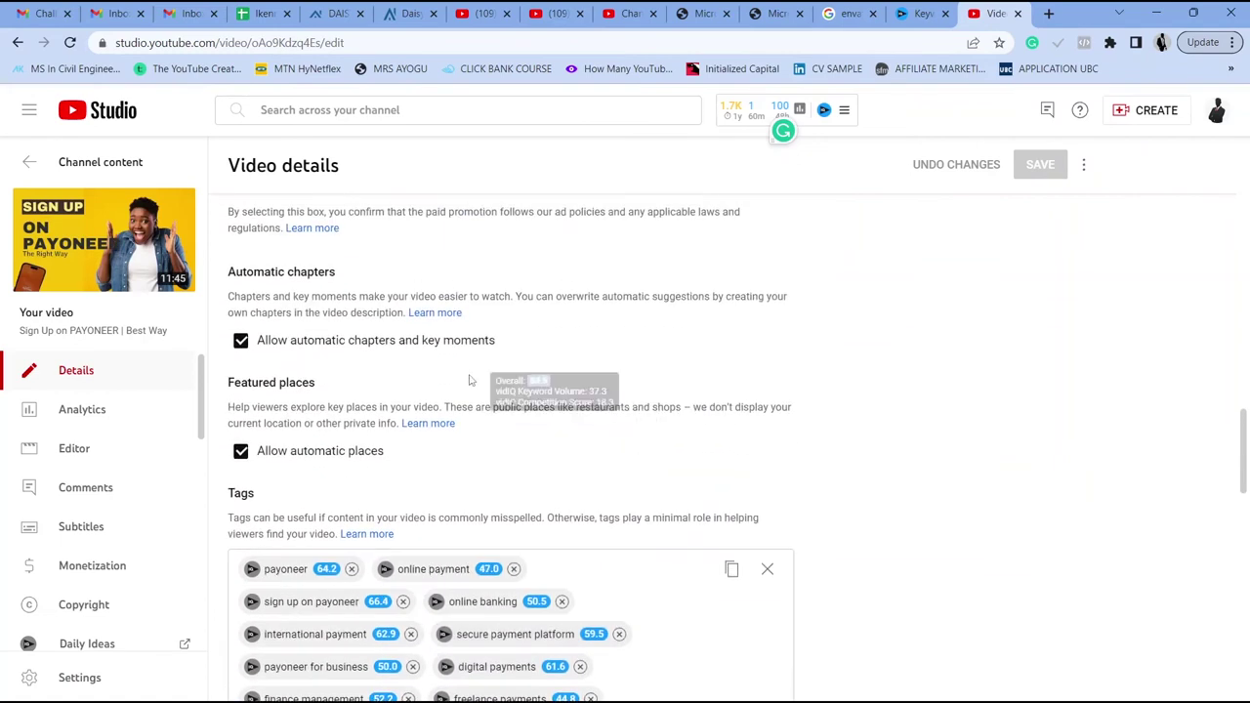
scroll(454, 349, "up", 15)
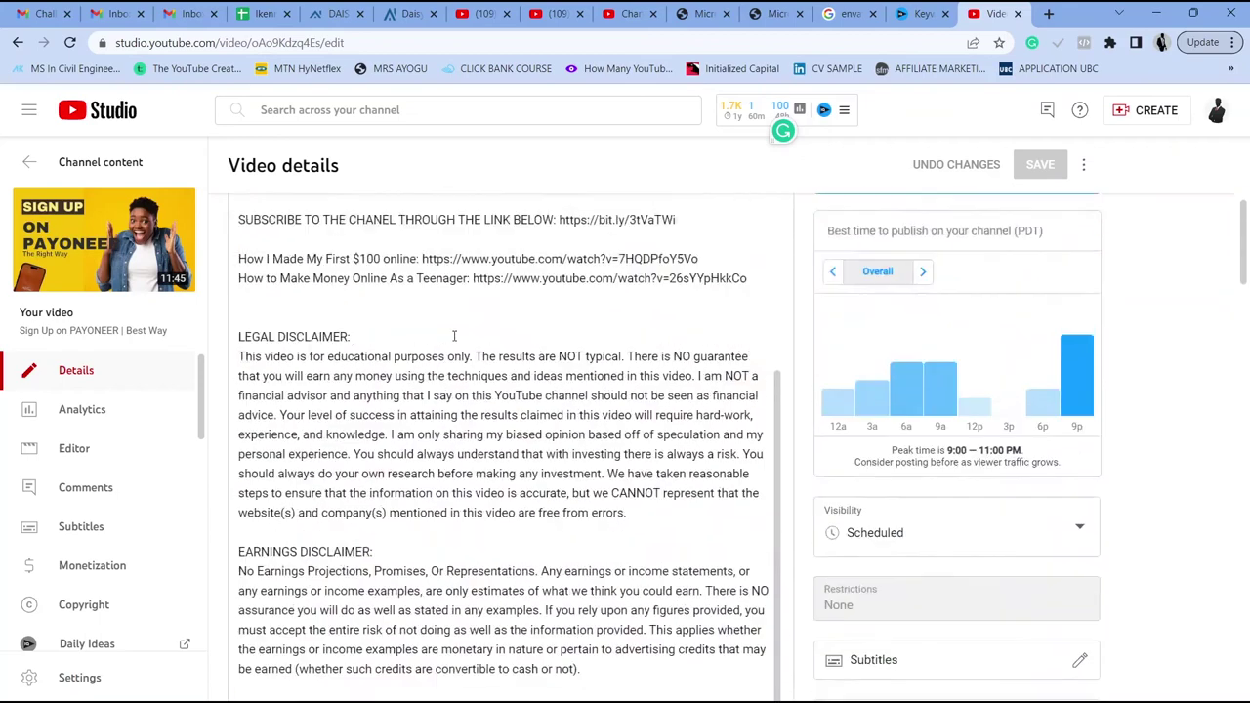
scroll(454, 337, "up", 1)
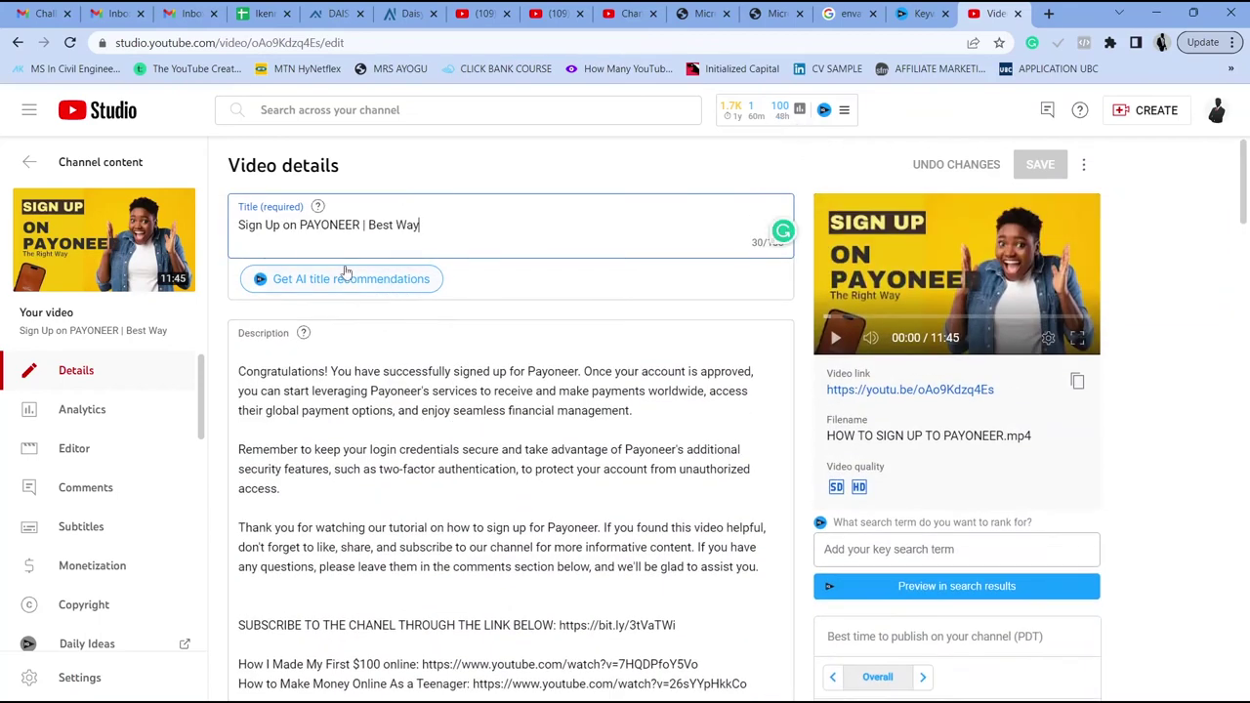